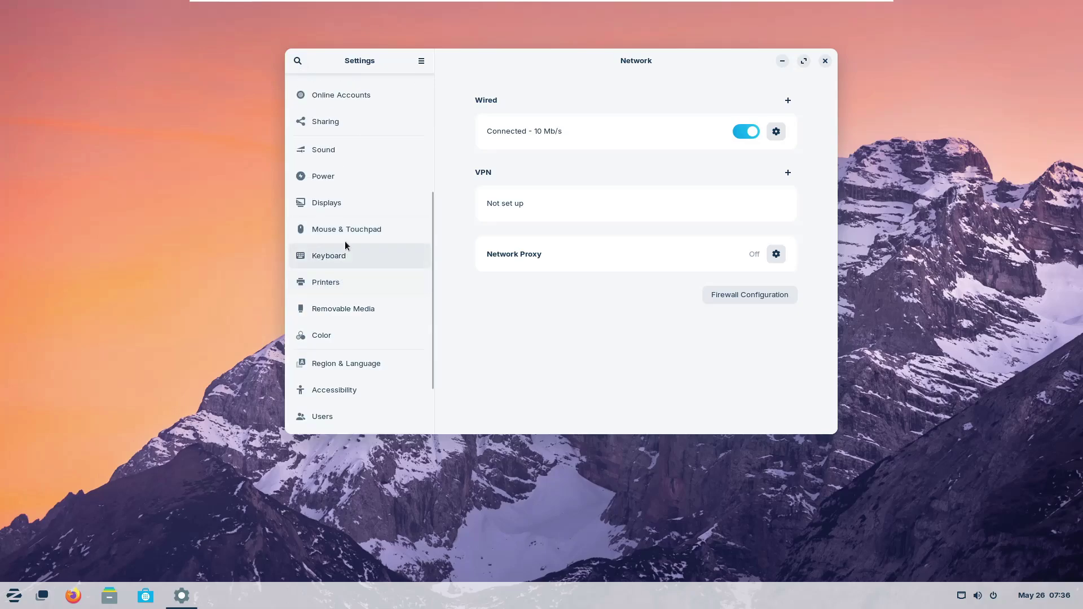
pyautogui.scroll(-3, 333, 408)
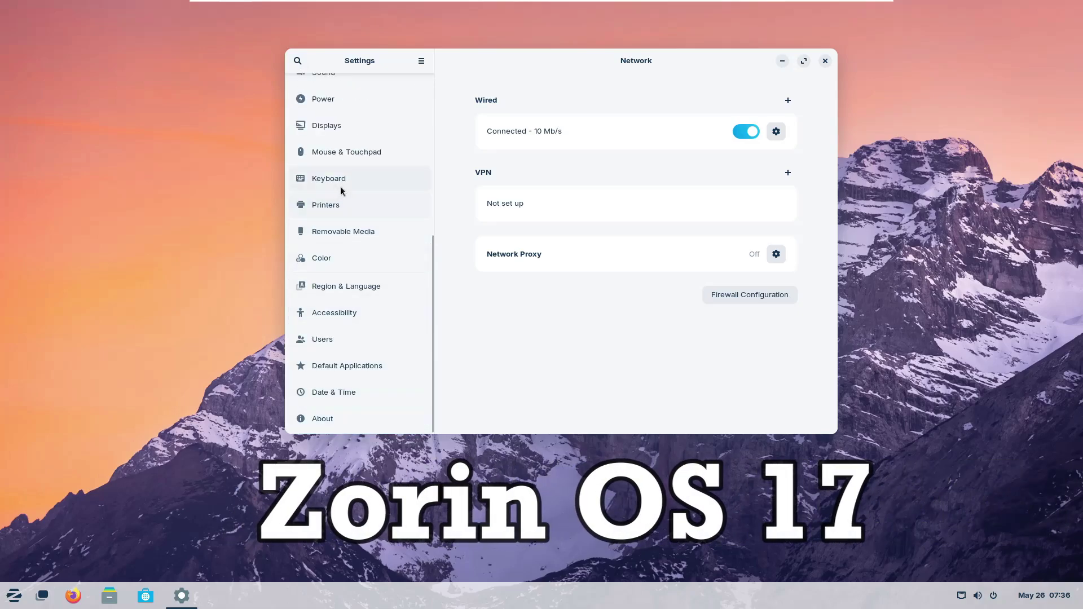
# Step: Close the Zorin OS Settings window, leaving the empty desktop and taskbar
pyautogui.click(827, 63)
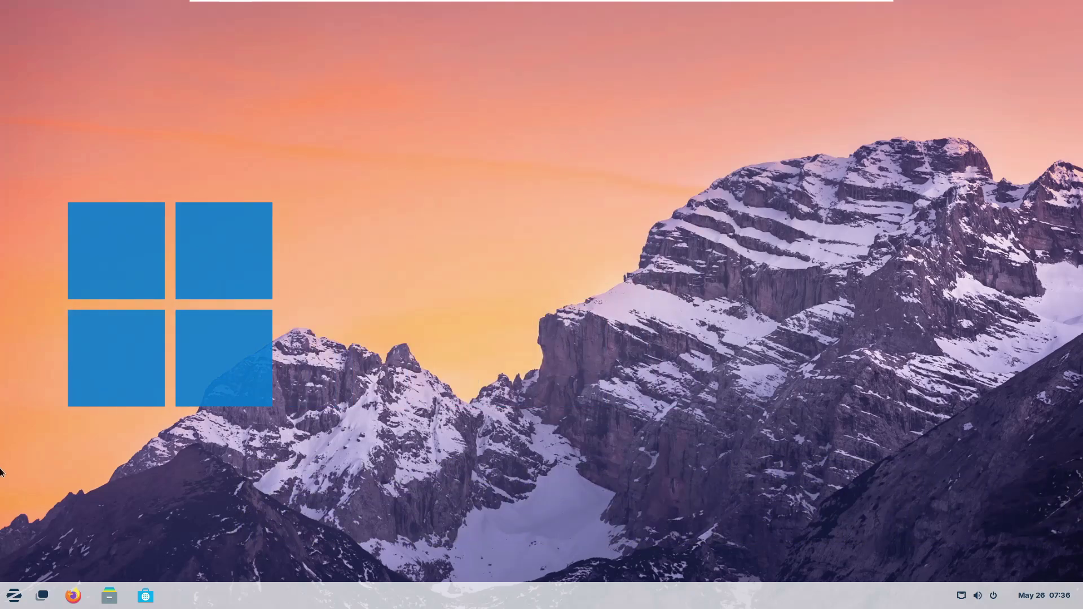
# Step: Open the Zorin app menu from the button at the left of the taskbar
pyautogui.click(14, 597)
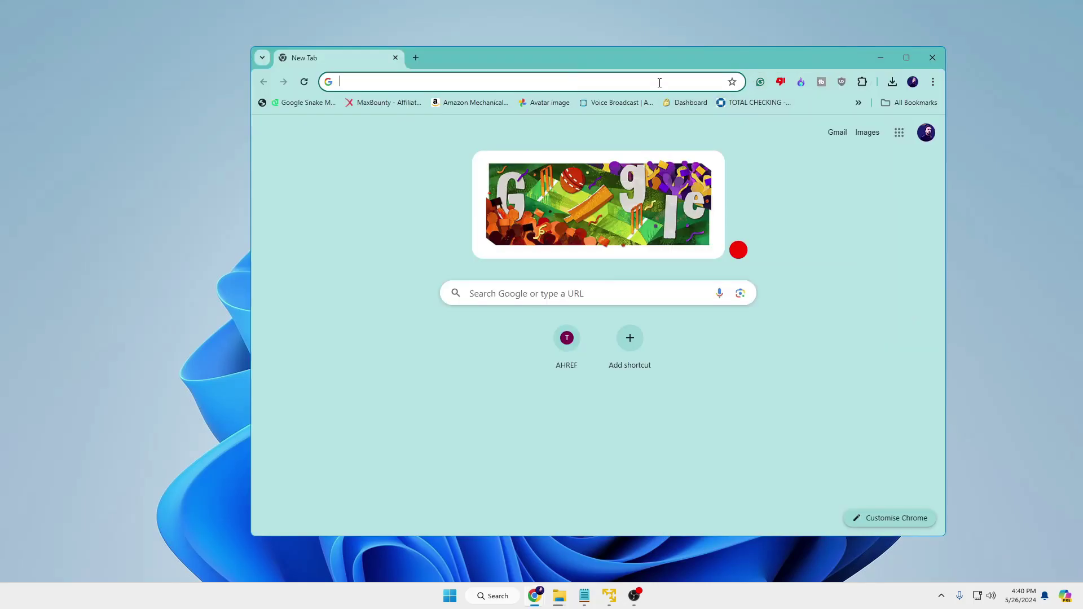
# Step: Search Google for 'zorin os' and open the Zorin OS website
pyautogui.click(659, 82)
pyautogui.write('zorin')
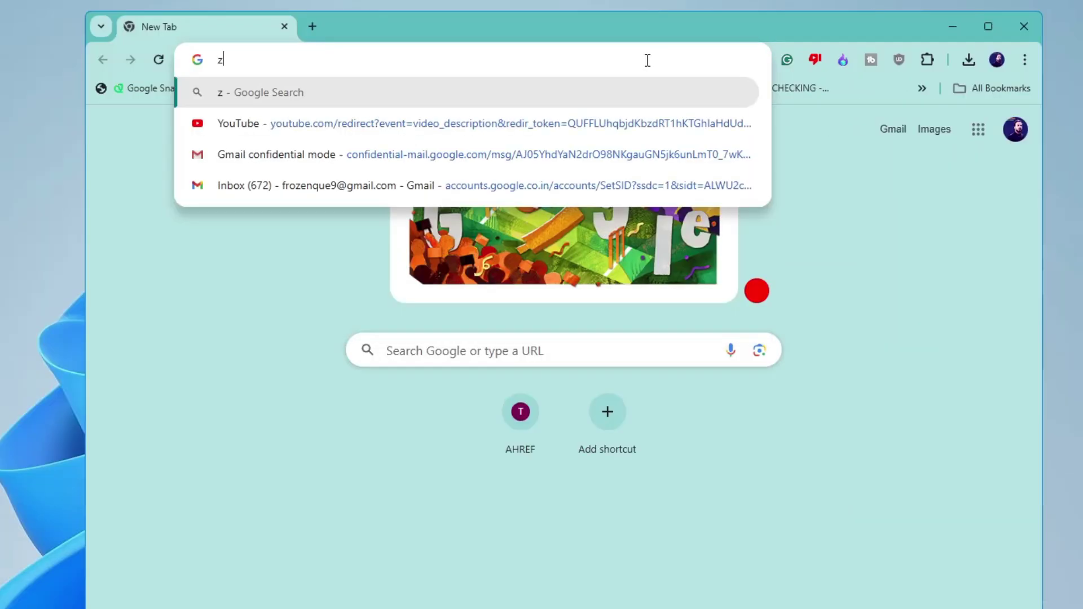
pyautogui.write(' os')
pyautogui.press('Return')
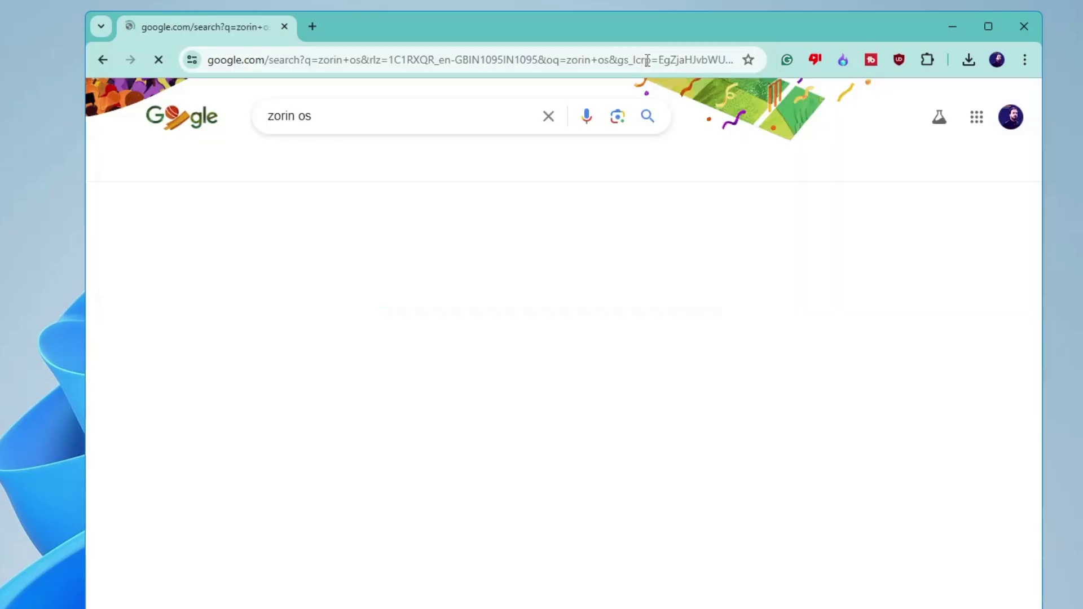
pyautogui.click(275, 248)
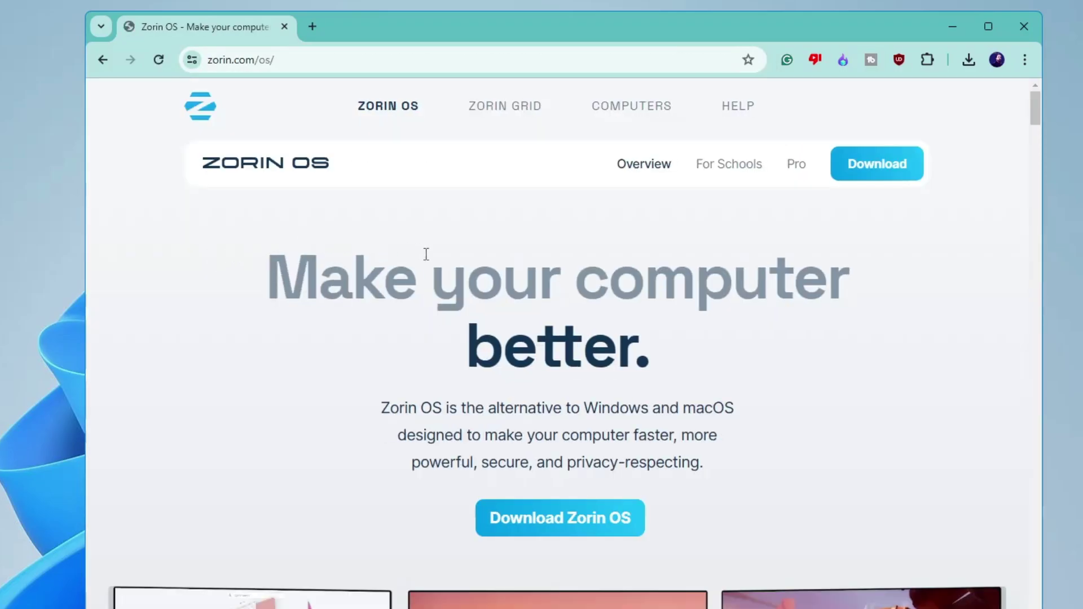
# Step: Go to the Zorin OS download page and scroll down to the Core edition
pyautogui.scroll(-4, 491, 290)
pyautogui.click(567, 308)
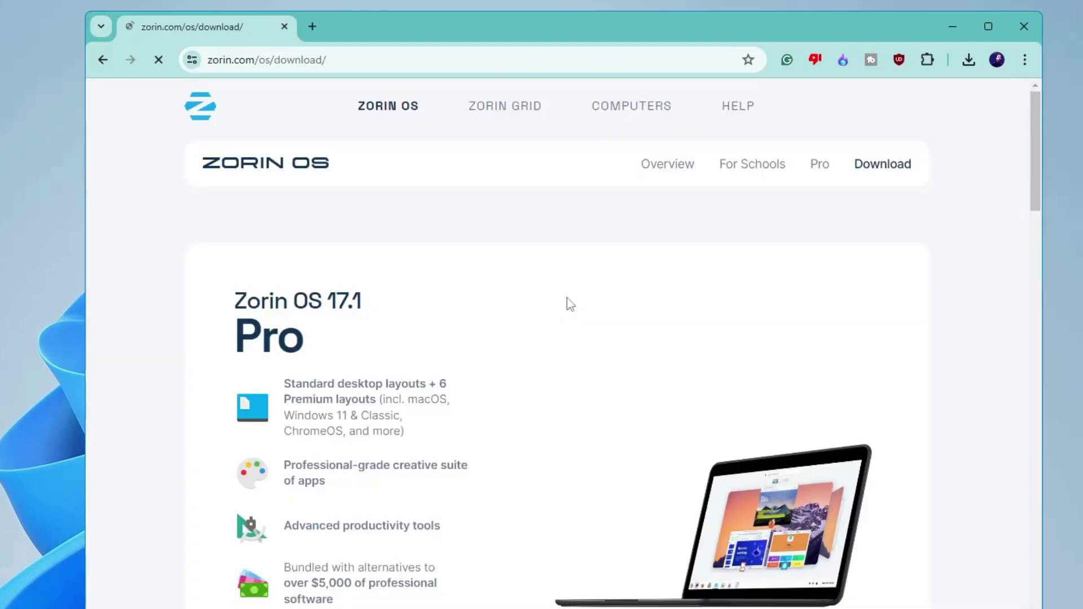
pyautogui.scroll(-1, 565, 305)
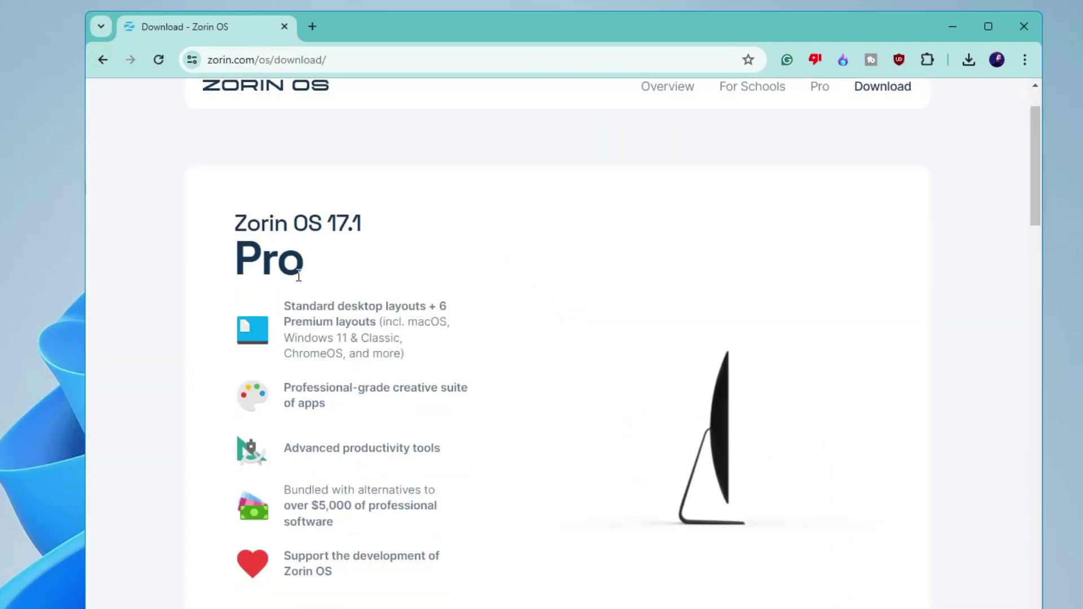
pyautogui.scroll(-2, 305, 375)
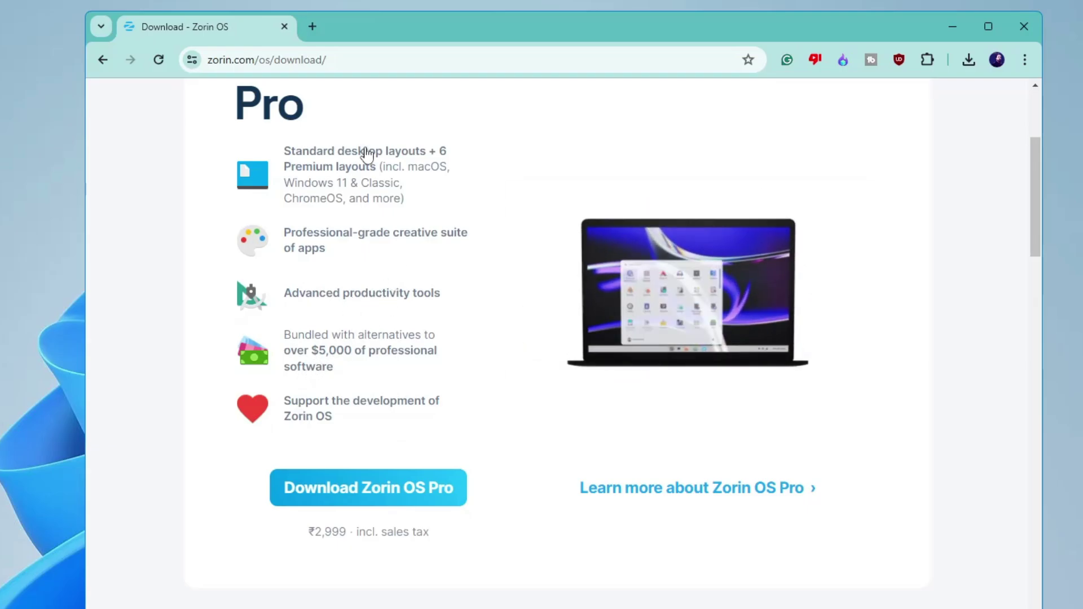
pyautogui.scroll(-1, 401, 314)
pyautogui.scroll(-6, 401, 302)
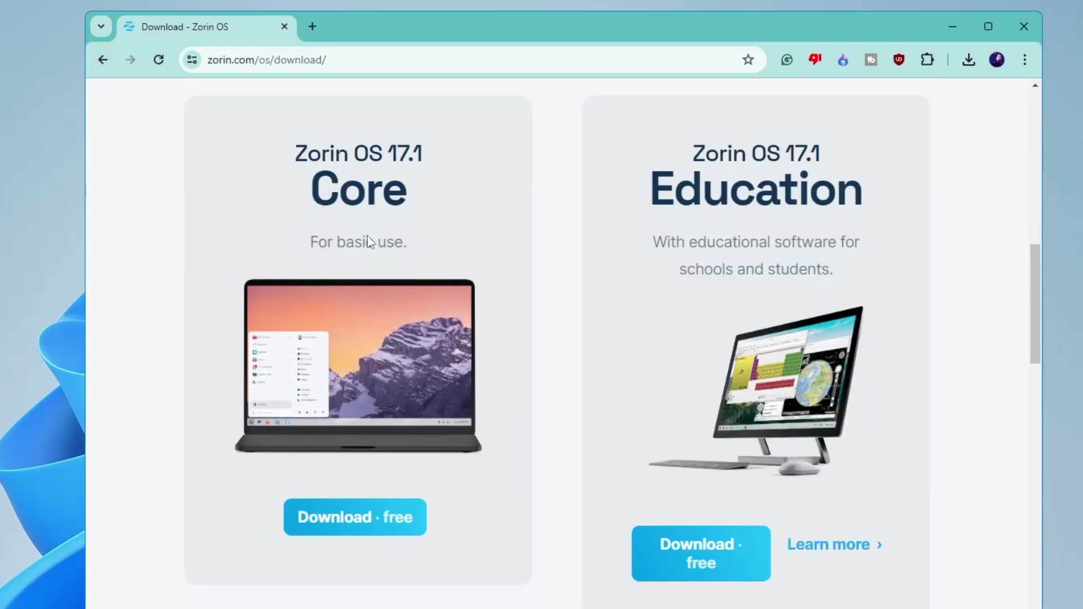
# Step: Download Zorin OS 17.1 Core without subscribing to the newsletter, then cancel the ISO download
pyautogui.click(389, 526)
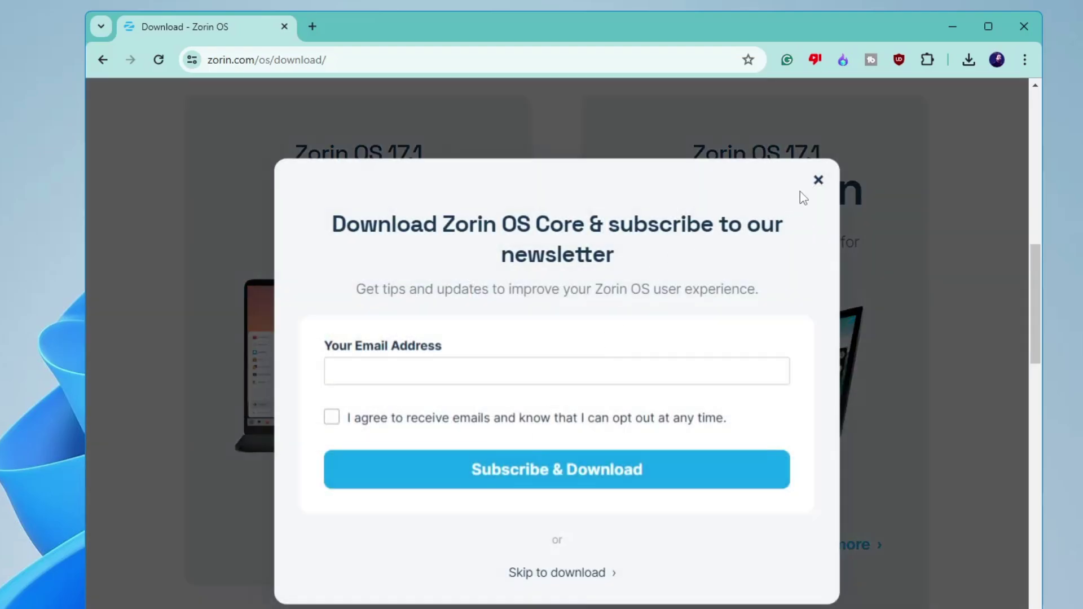
pyautogui.click(817, 180)
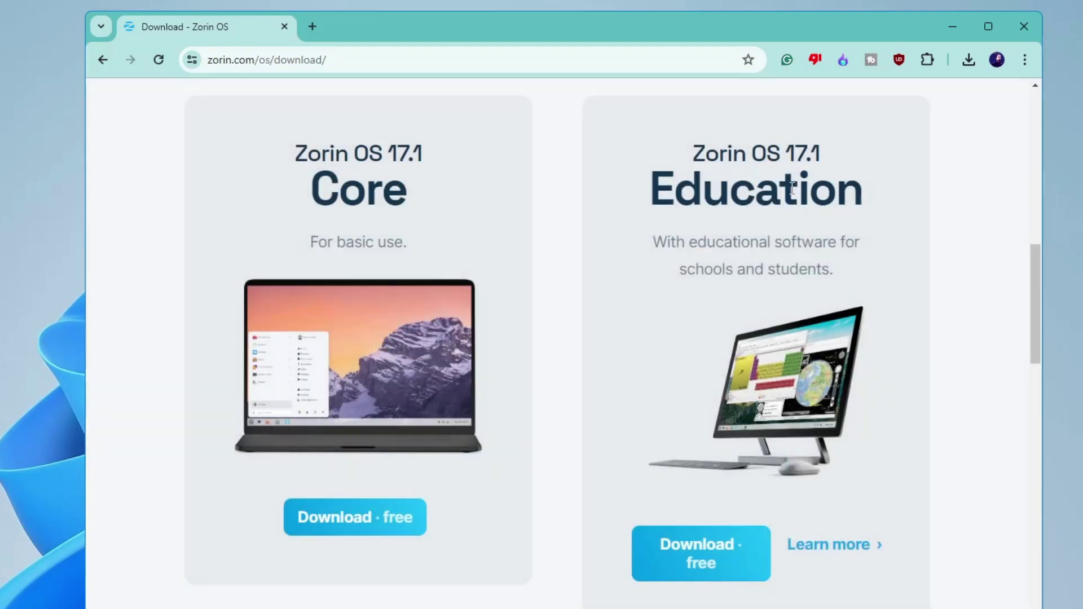
pyautogui.click(342, 530)
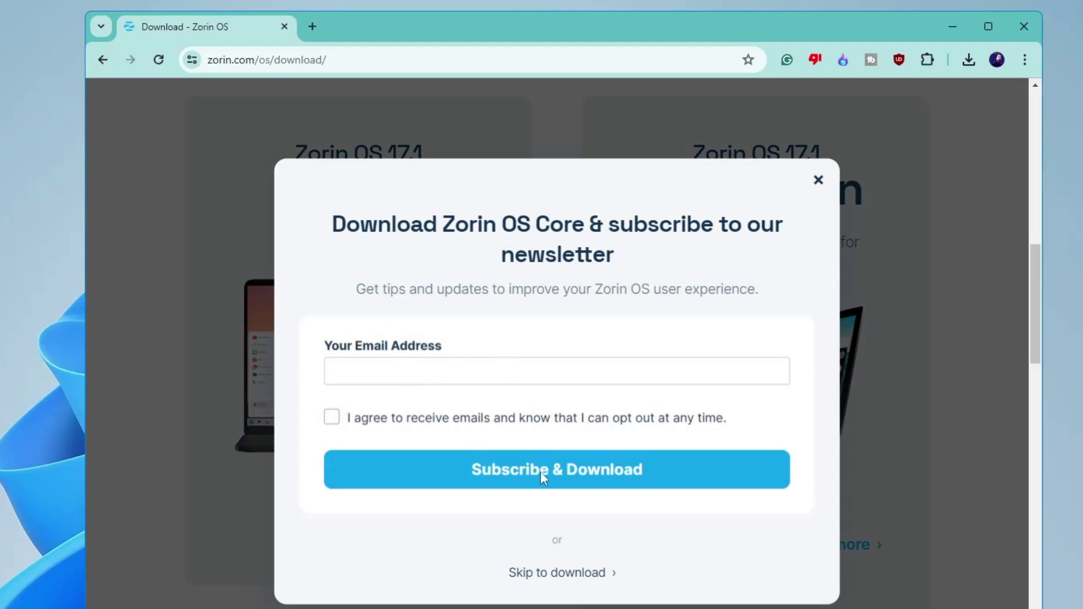
pyautogui.click(556, 576)
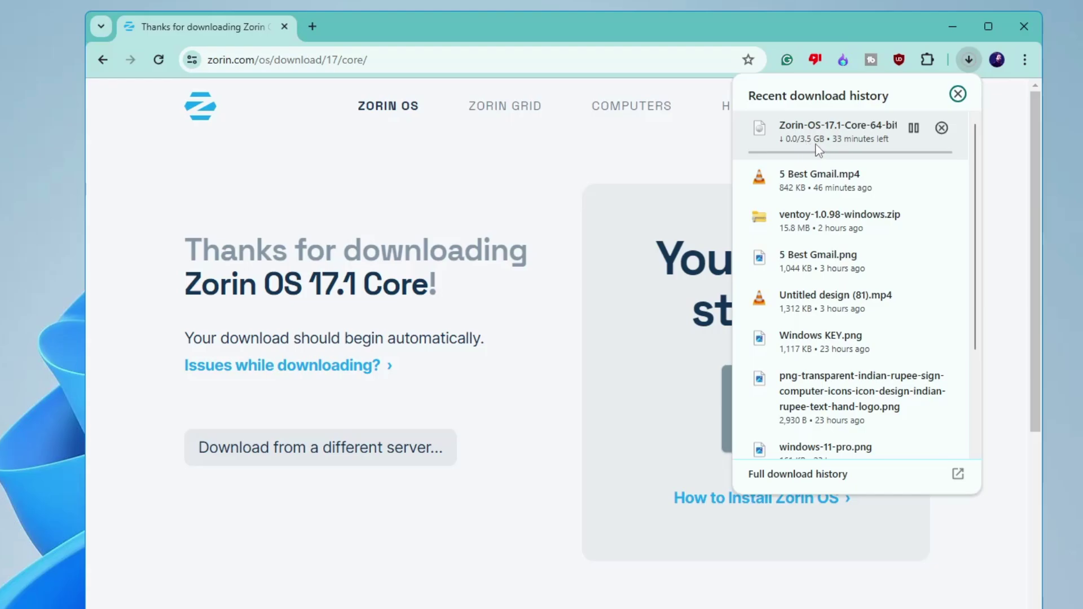
pyautogui.click(941, 127)
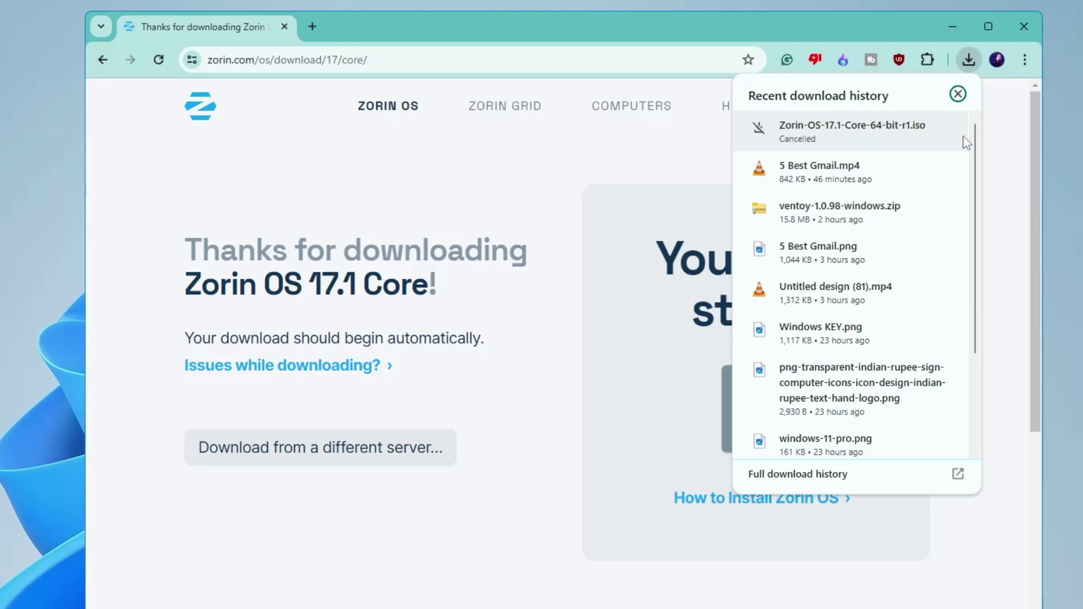
# Step: In a new tab, search Google for 'rufus' and open the official rufus.ie site
pyautogui.click(318, 28)
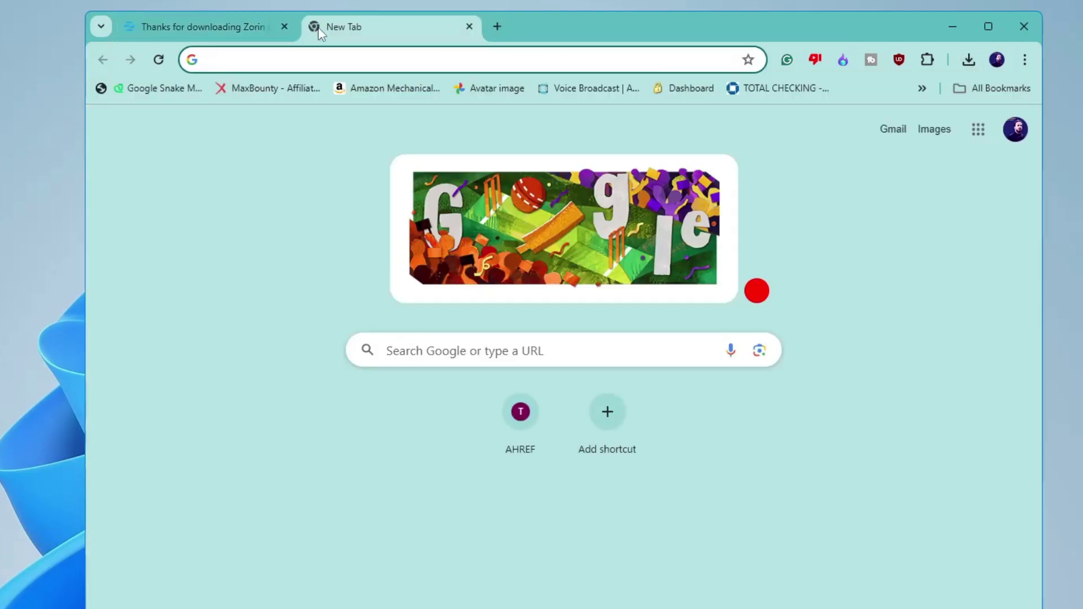
pyautogui.write('rufus')
pyautogui.press('Return')
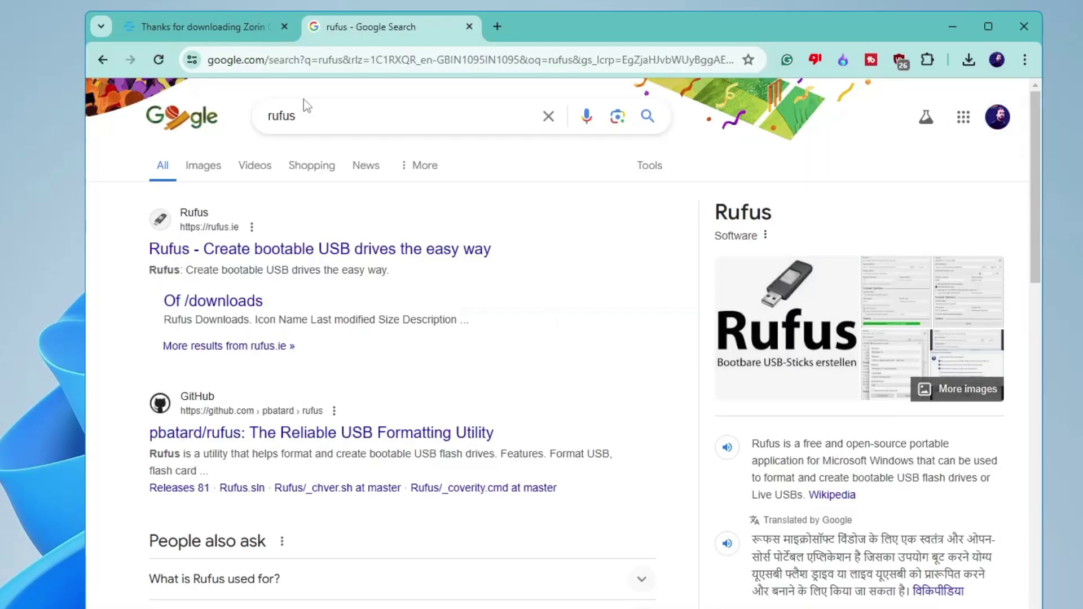
pyautogui.click(278, 255)
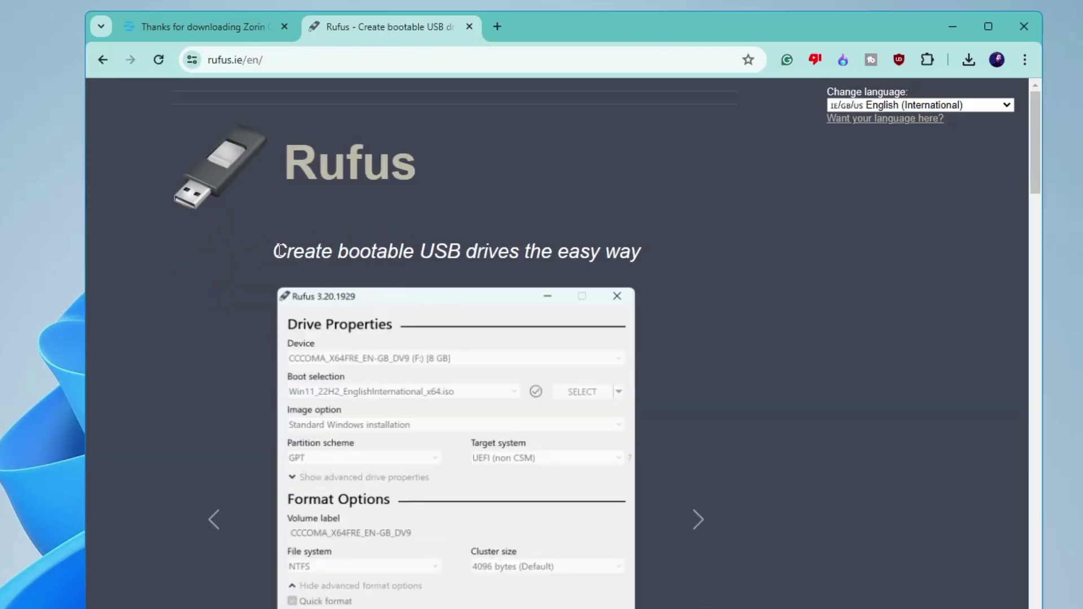
# Step: Download rufus-4.5.exe and launch it from the recent downloads list
pyautogui.scroll(-15, 311, 225)
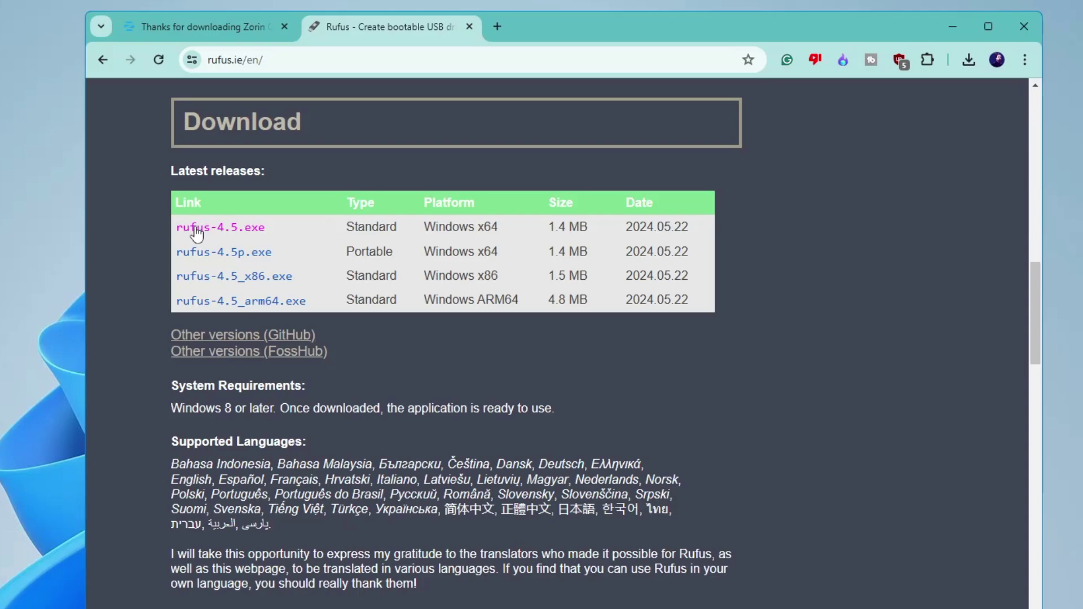
pyautogui.click(246, 232)
pyautogui.click(968, 61)
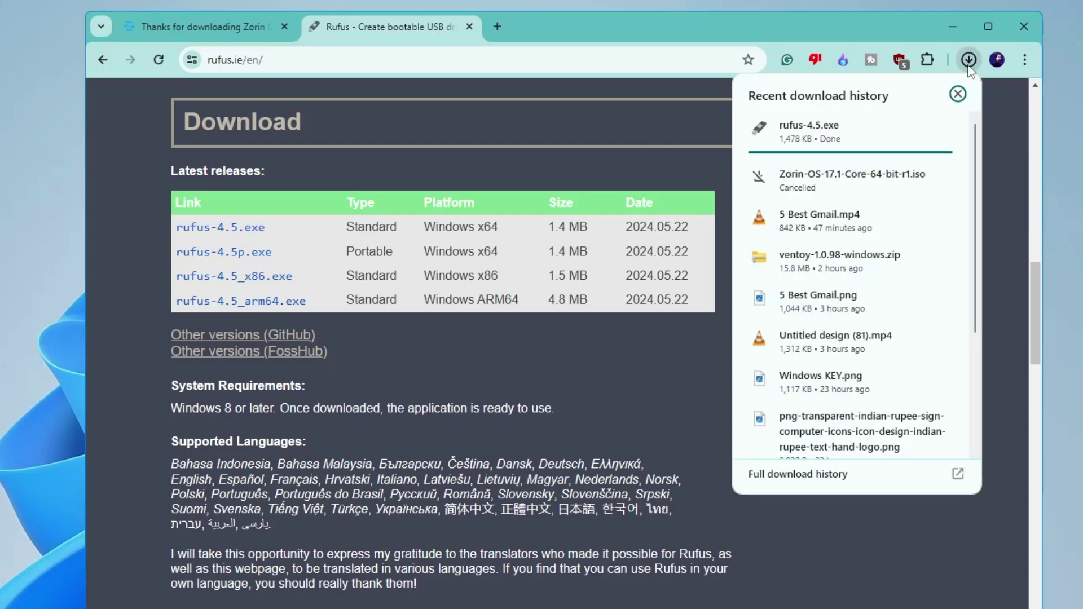
pyautogui.click(820, 143)
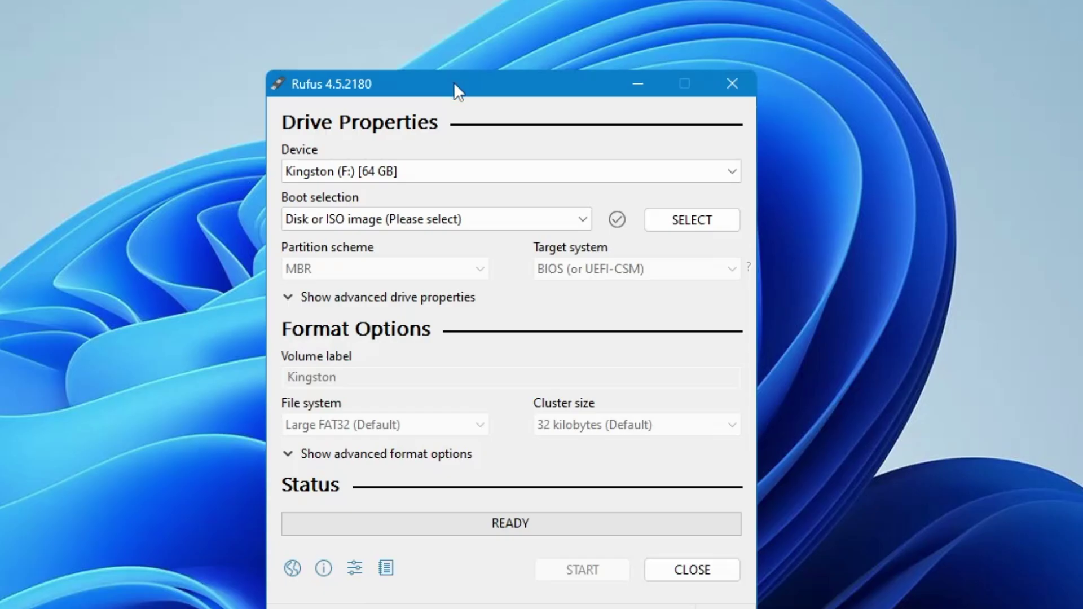
# Step: Target the 3 in 1 (G:) 64 GB drive and load Zorin-OS-17.1-Core-64-bit-r1.iso as the boot image
pyautogui.moveTo(453, 83); pyautogui.dragTo(456, 36)
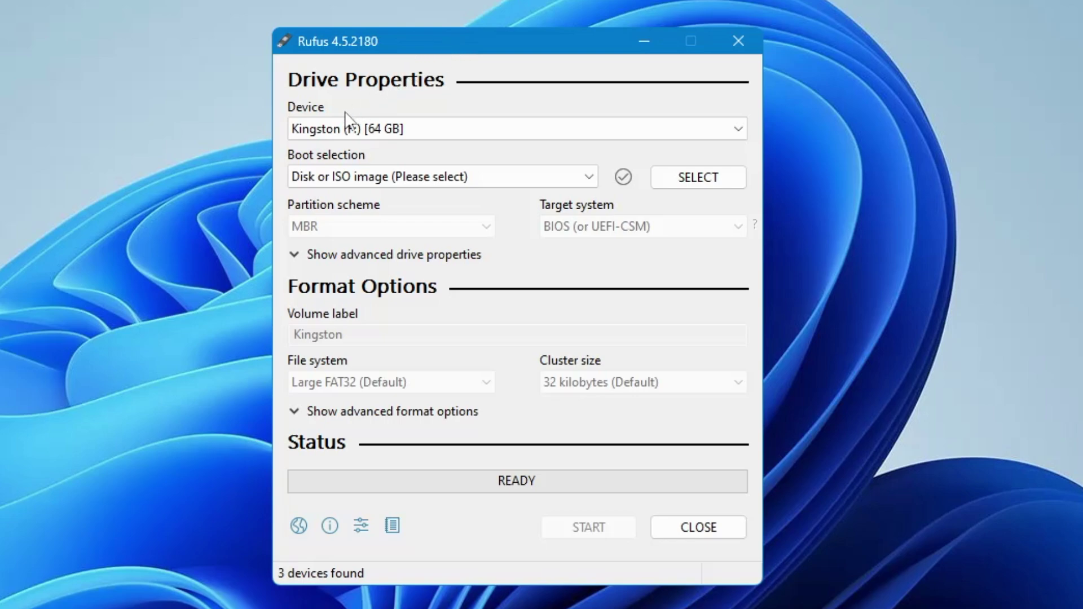
pyautogui.click(458, 131)
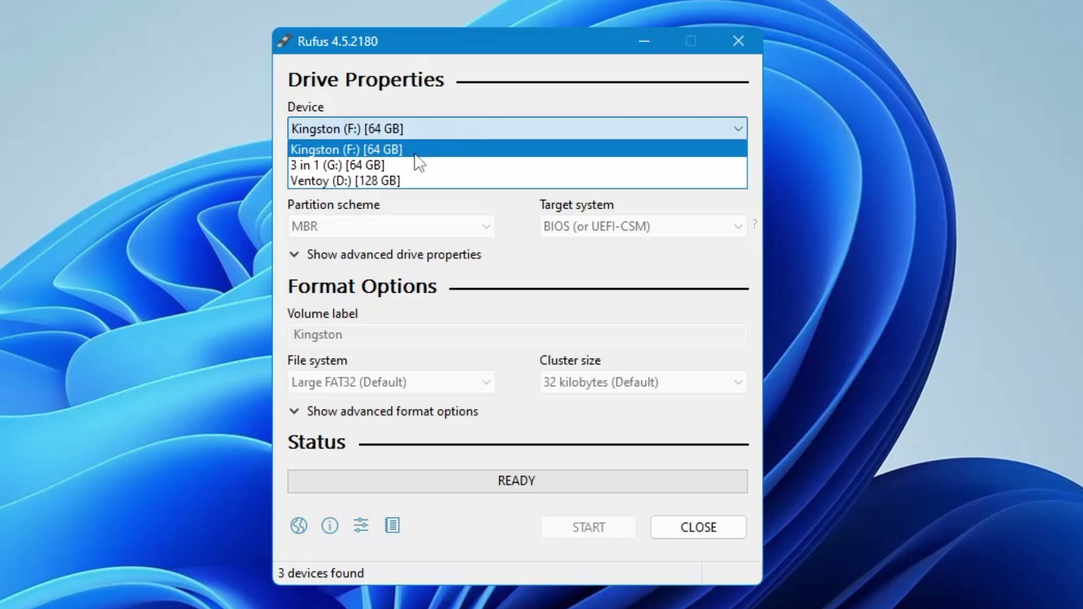
pyautogui.click(310, 165)
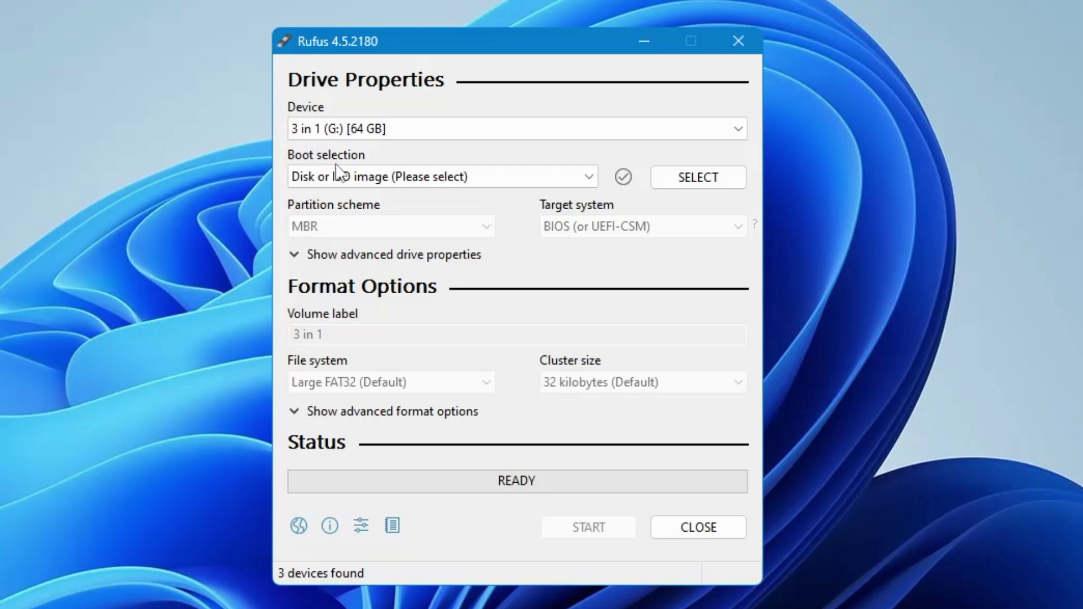
pyautogui.click(671, 176)
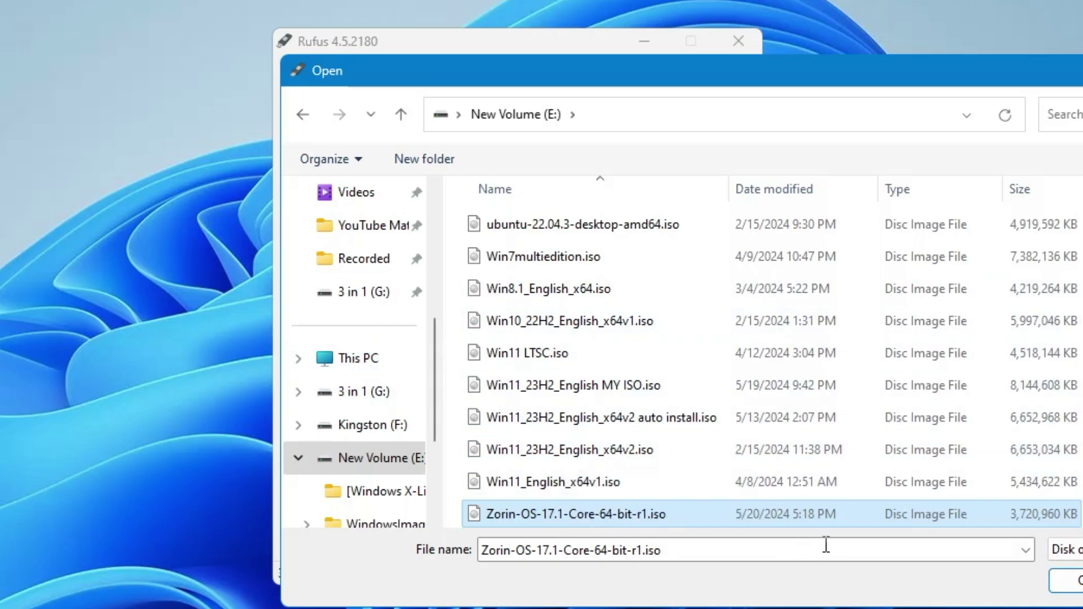
pyautogui.click(1069, 586)
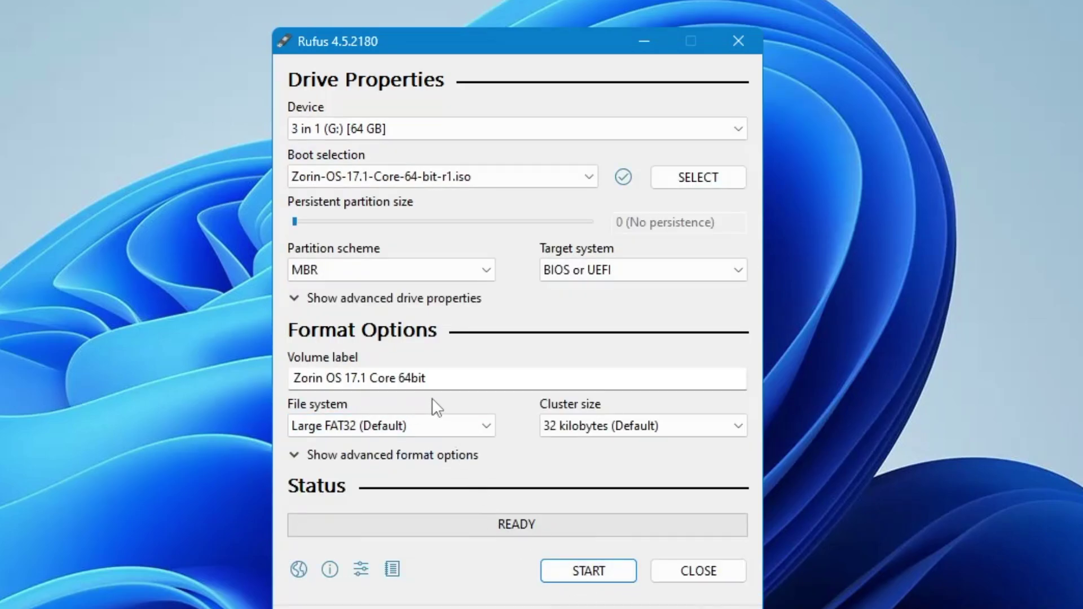
# Step: Write the Zorin ISO to the 3 in 1 (G:) drive in ISO Image mode, accepting the data-erasure warning
pyautogui.click(588, 568)
pyautogui.click(628, 466)
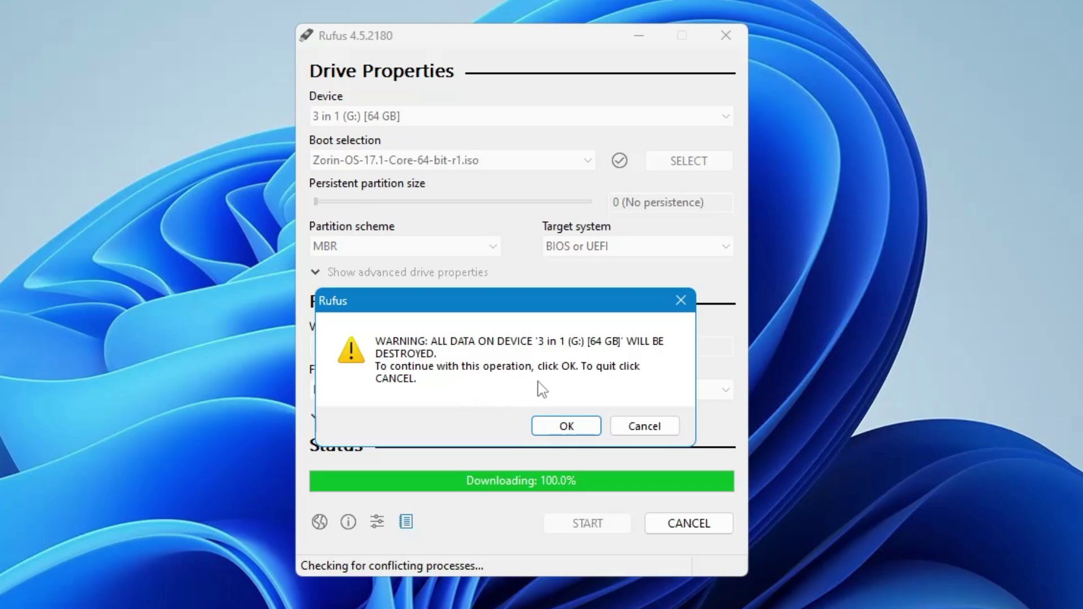
pyautogui.click(566, 428)
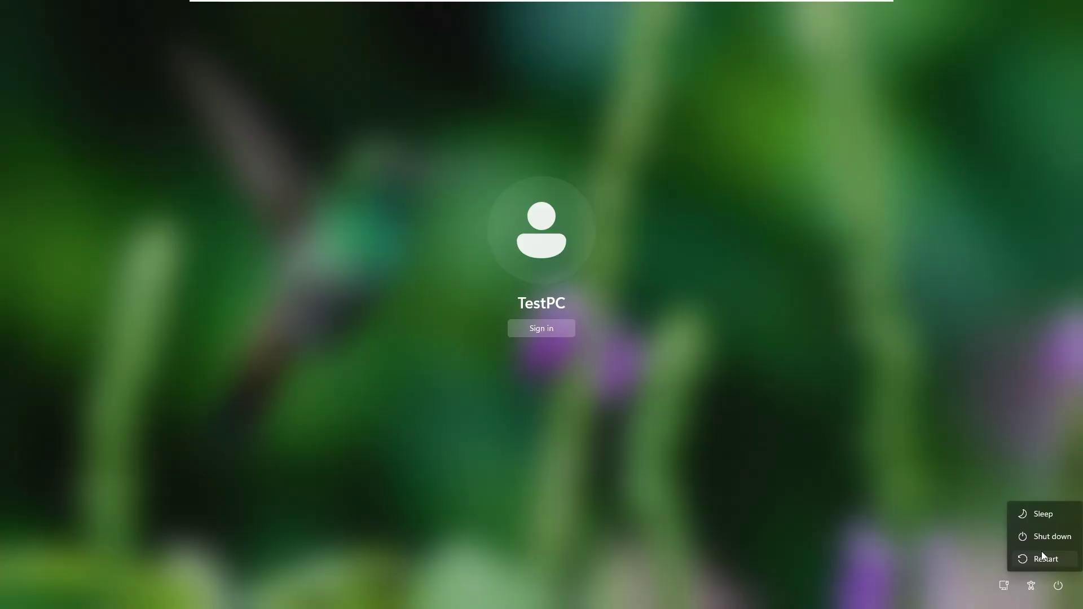
# Step: Restart Windows from the sign-in screen's power menu, choosing Restart anyway
pyautogui.click(1045, 555)
pyautogui.click(1045, 556)
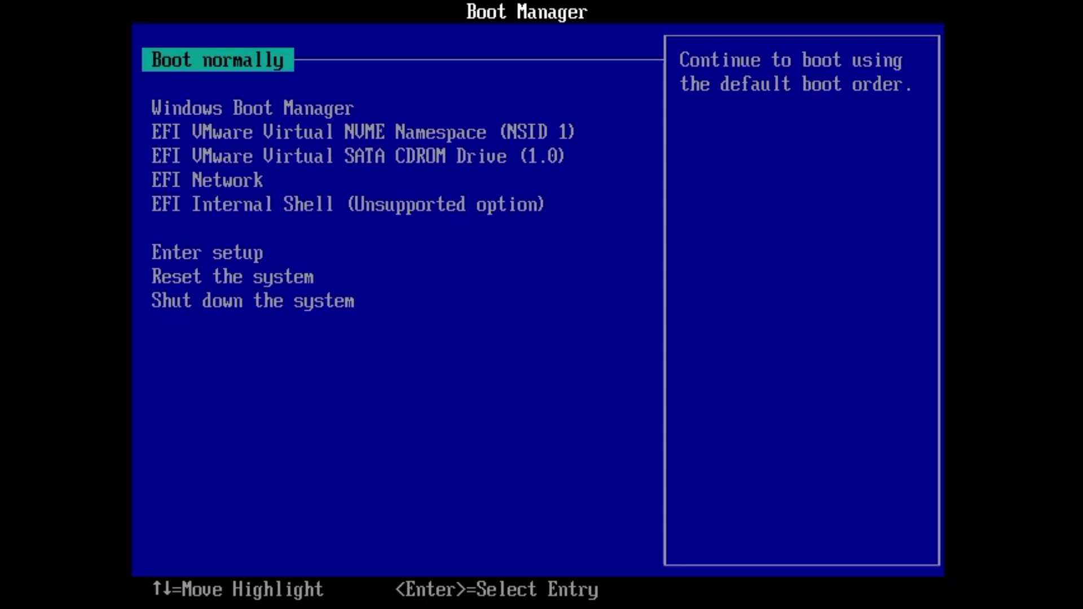
# Step: Boot from the USB drive and select the standard Try or Install Zorin OS entry
pyautogui.press('Down')
pyautogui.press('Down')
pyautogui.press('Down')
pyautogui.press('Down')
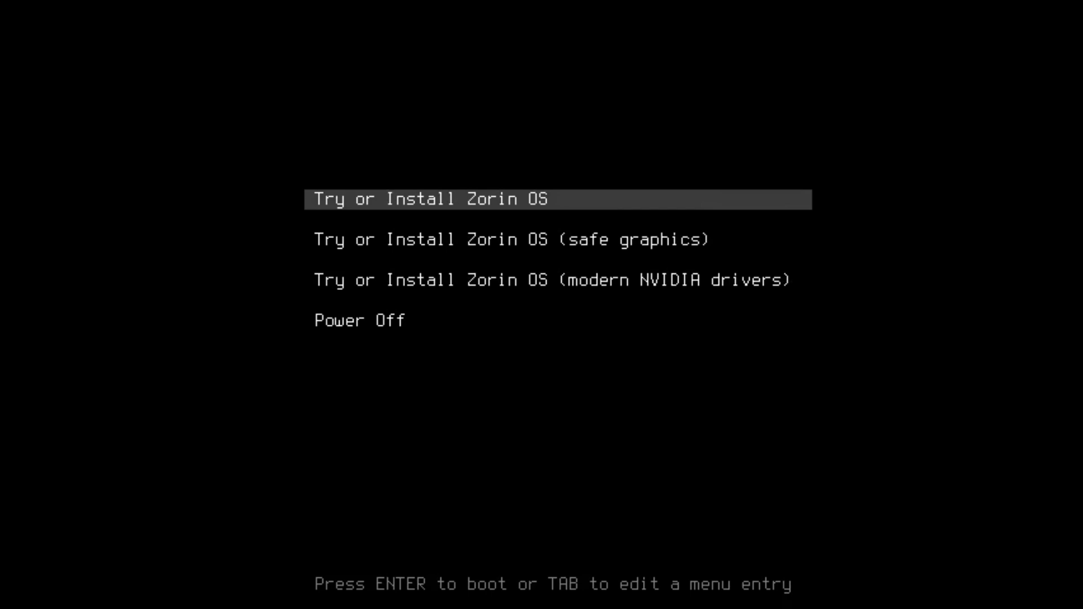
pyautogui.press('Down')
pyautogui.press('Down')
pyautogui.press('Up')
pyautogui.press('Up')
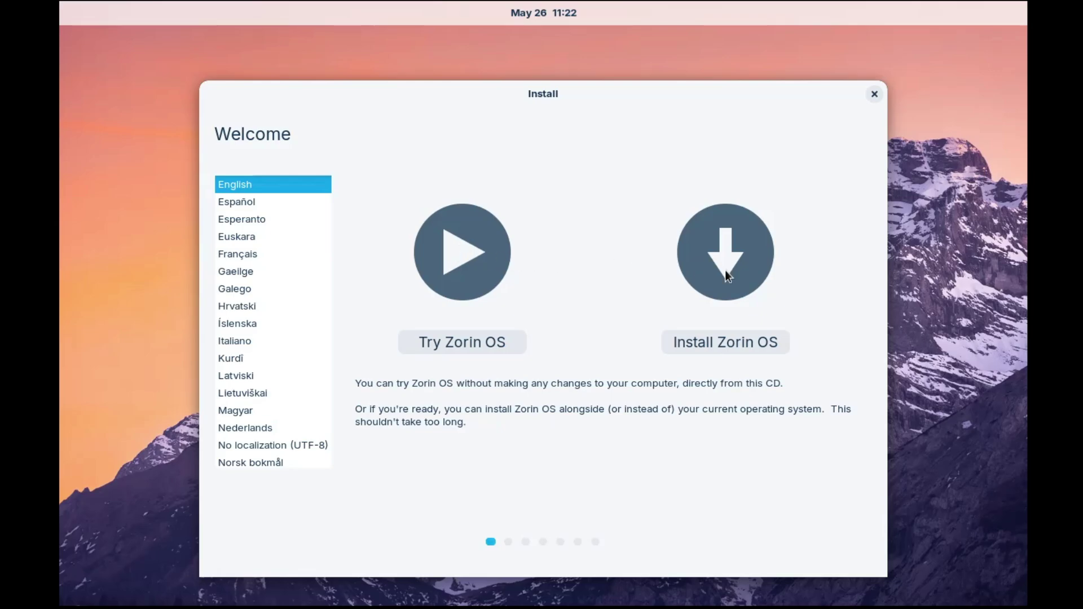
# Step: Keep English selected and choose Install Zorin OS on the Welcome page
pyautogui.click(711, 350)
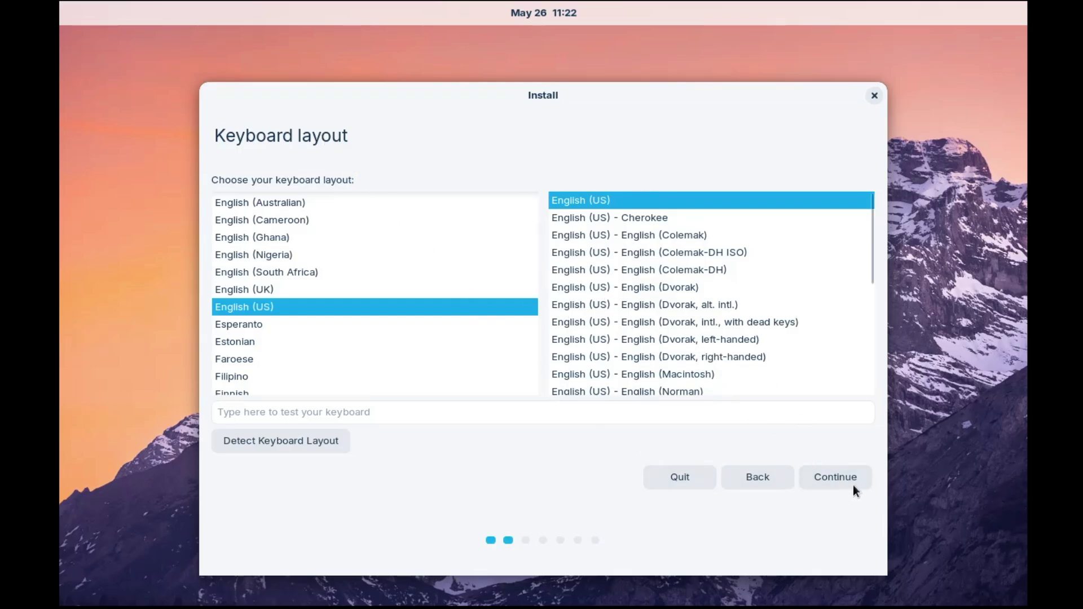
# Step: Keep the English (US) keyboard layout and continue to the updates and third-party software page
pyautogui.click(839, 475)
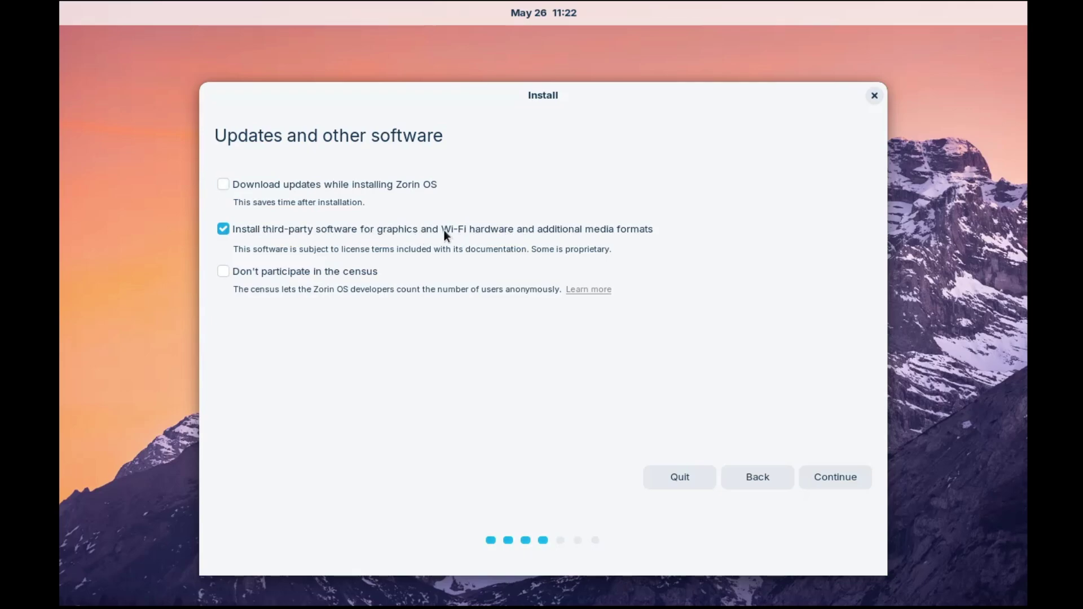
# Step: Keep the third-party software choice, then start Erase disk and install Zorin OS
pyautogui.click(828, 478)
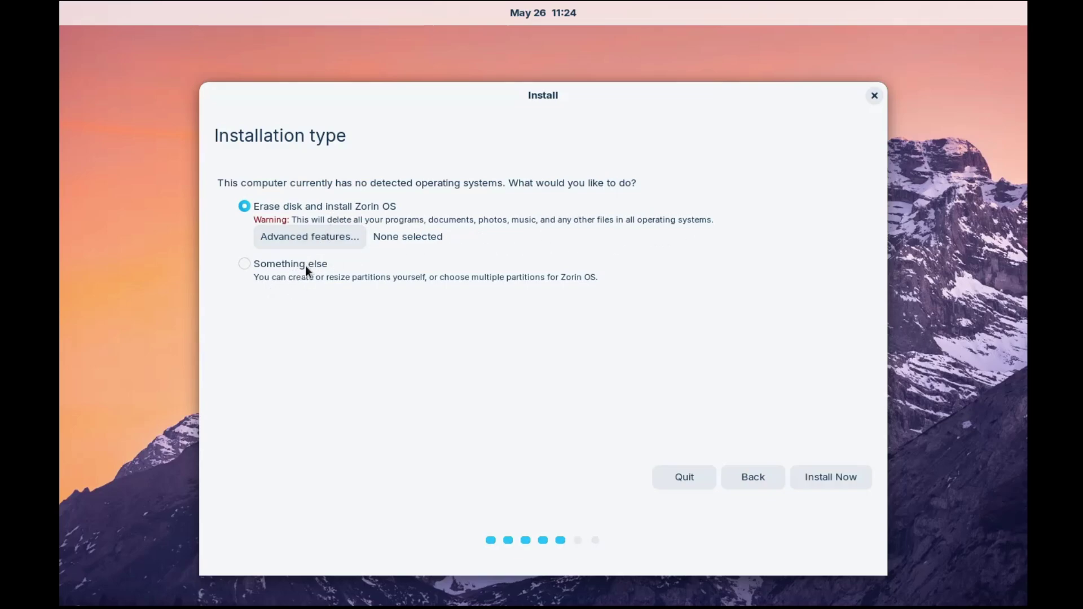
pyautogui.click(824, 479)
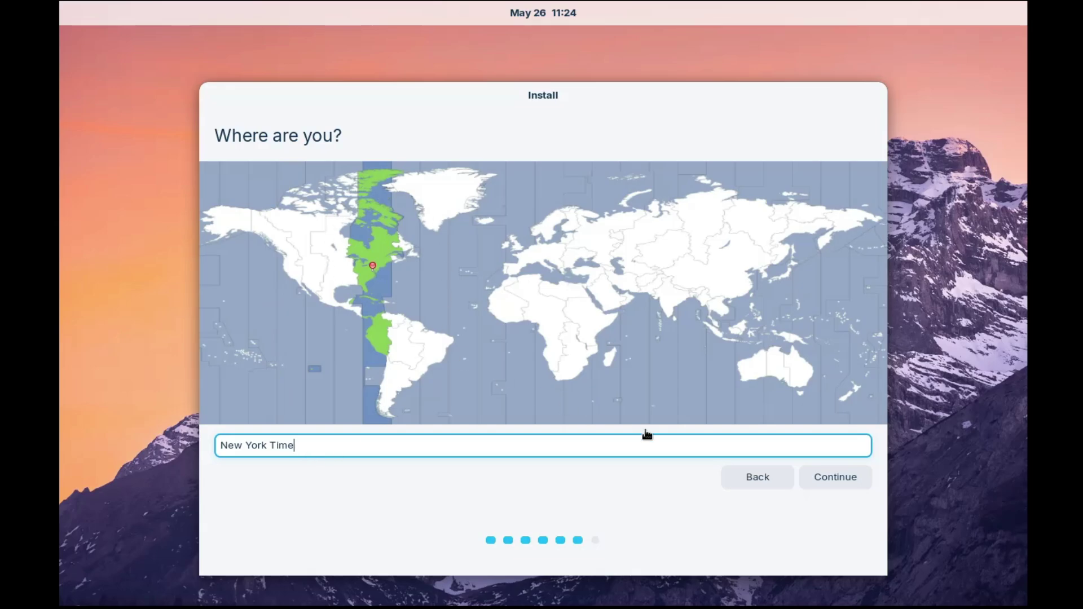
# Step: Confirm New York Time, then enter your name and replace the suggested username
pyautogui.click(829, 482)
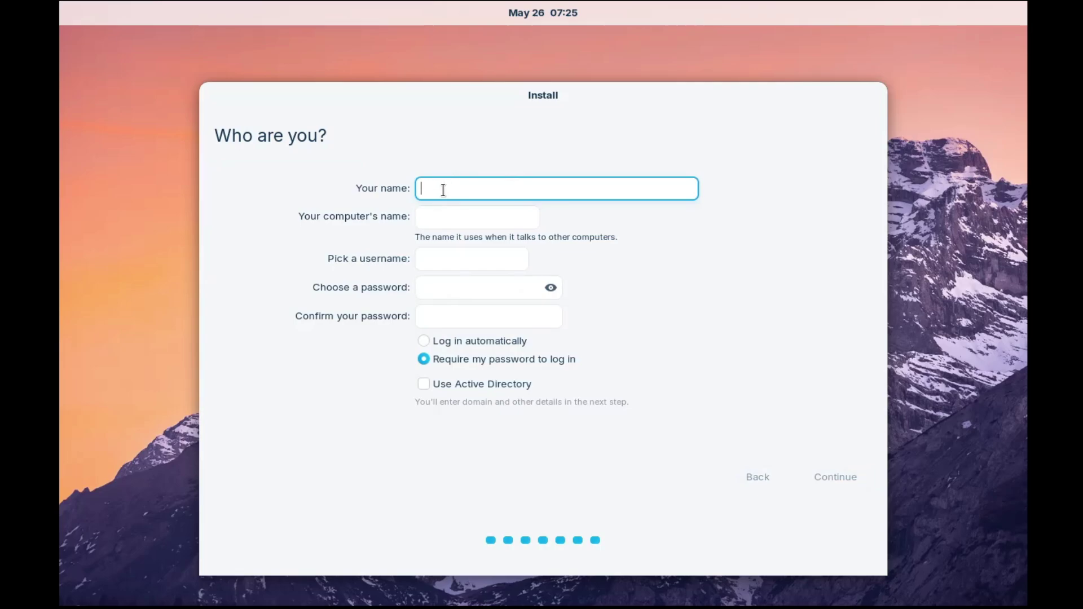
pyautogui.write('Geek')
pyautogui.doubleClick(461, 258)
pyautogui.write('CrownGeej')
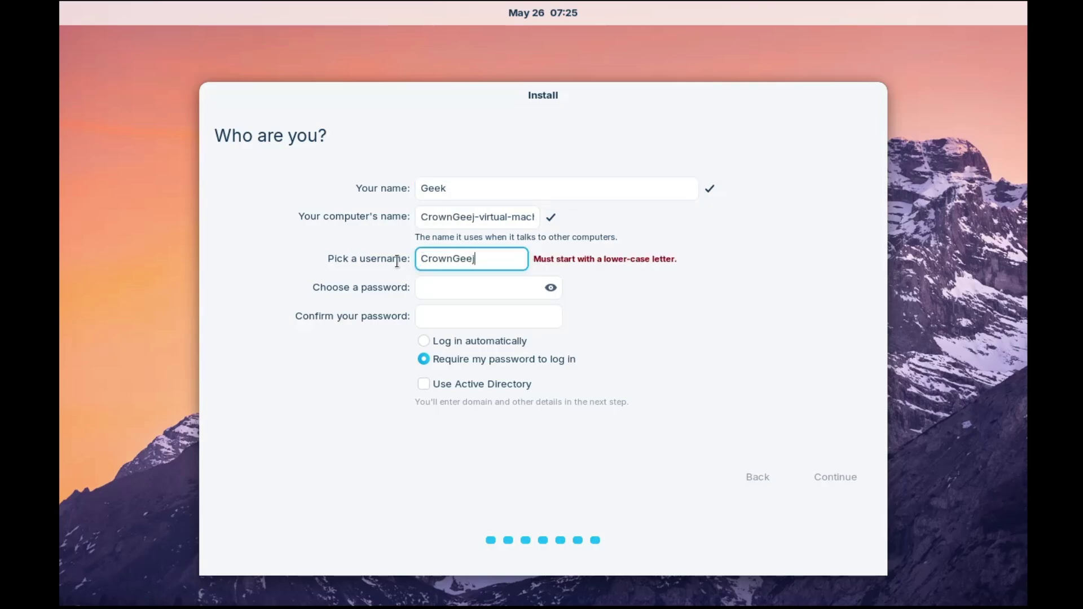
pyautogui.press('BackSpace')
pyautogui.write('k')
# Step: Enter and confirm the account password
pyautogui.click(483, 290)
pyautogui.write('12345678910')
pyautogui.press('Tab')
pyautogui.write('12345678910')
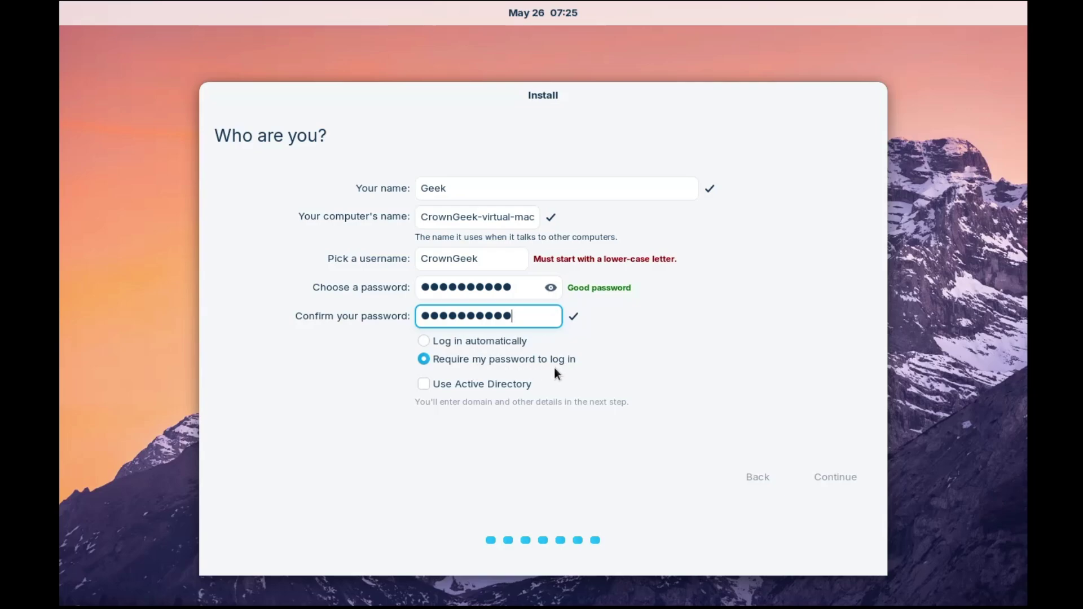
# Step: Change the username's capital letters to lowercase
pyautogui.click(428, 257)
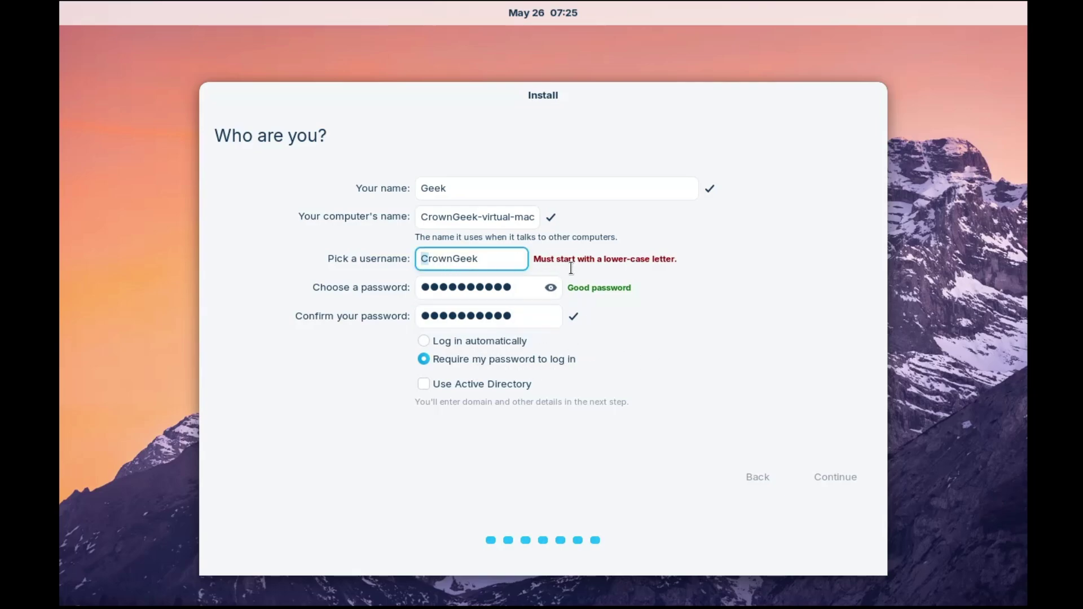
pyautogui.press('Right')
pyautogui.press('BackSpace')
pyautogui.write('c')
pyautogui.press('Right')
pyautogui.press('Right')
pyautogui.press('Right')
pyautogui.press('Right')
pyautogui.press('BackSpace')
pyautogui.write('g')
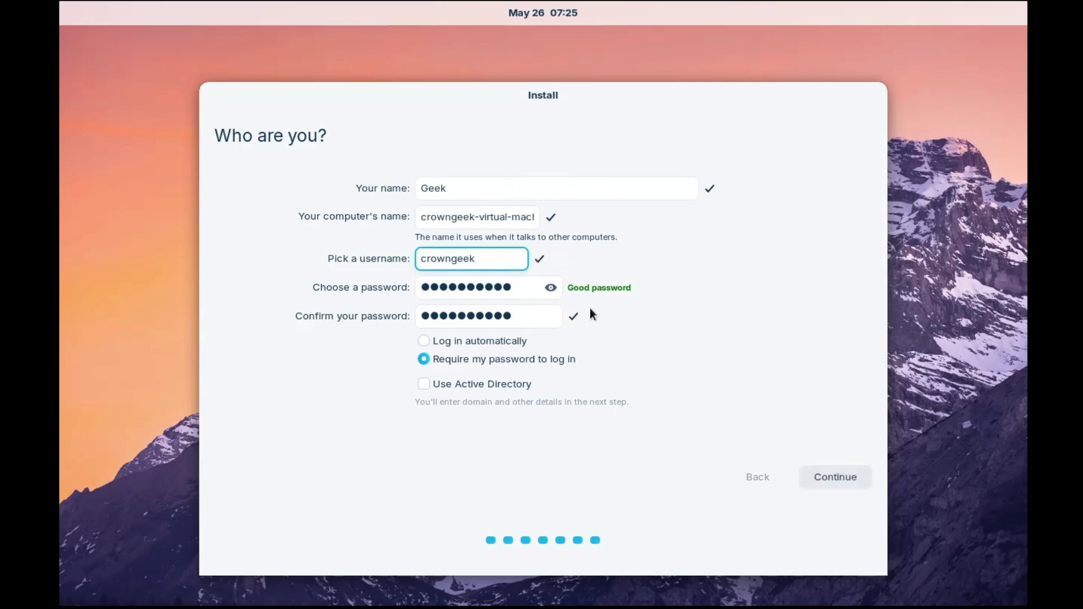
# Step: Begin installing, restart when finished, and log in with the account password
pyautogui.click(833, 471)
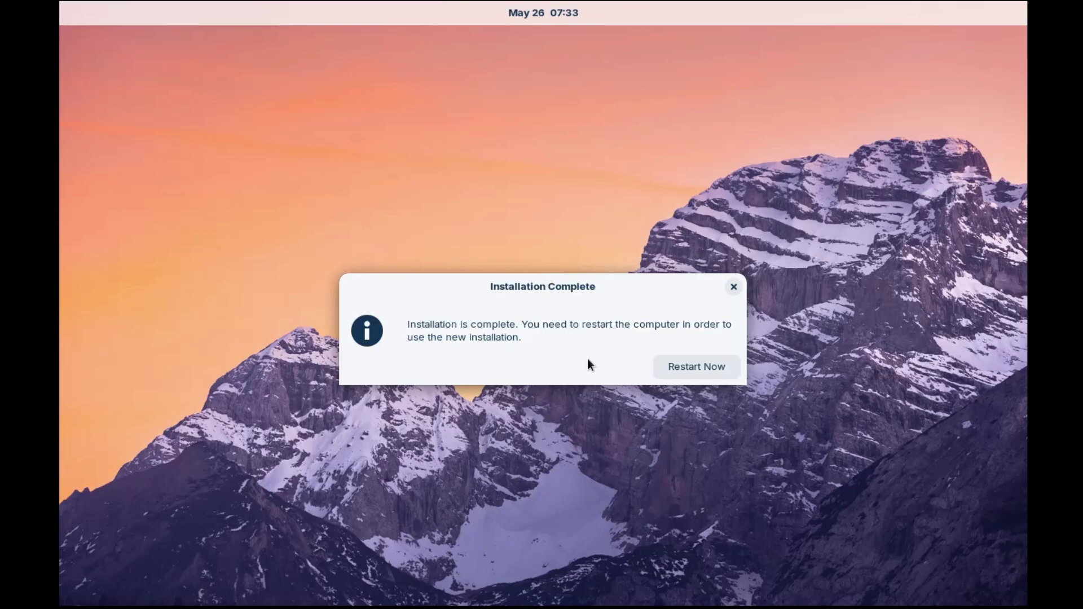
pyautogui.click(689, 366)
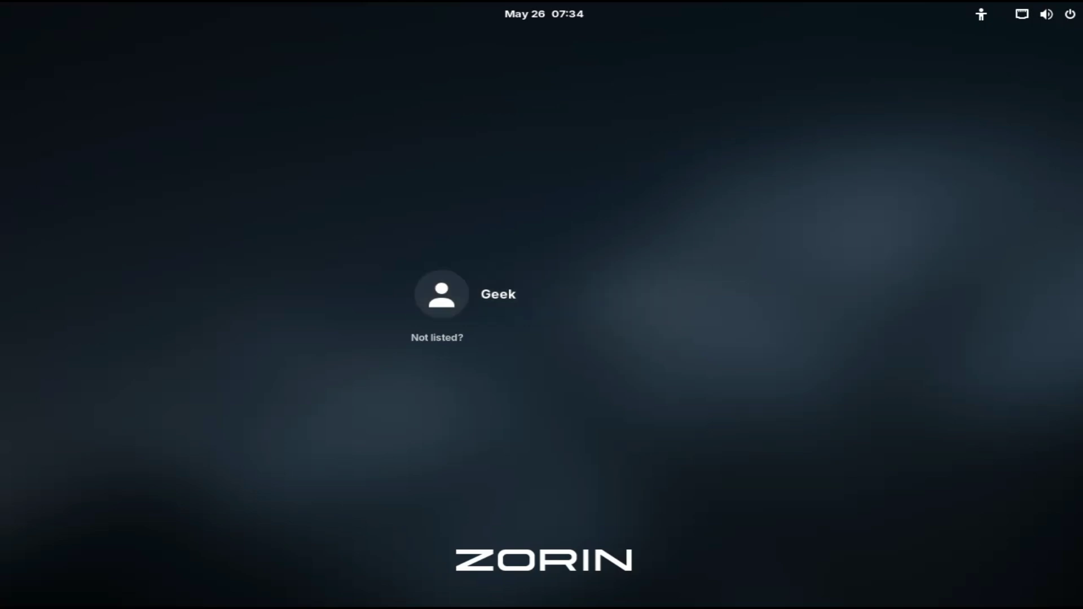
pyautogui.press('Return')
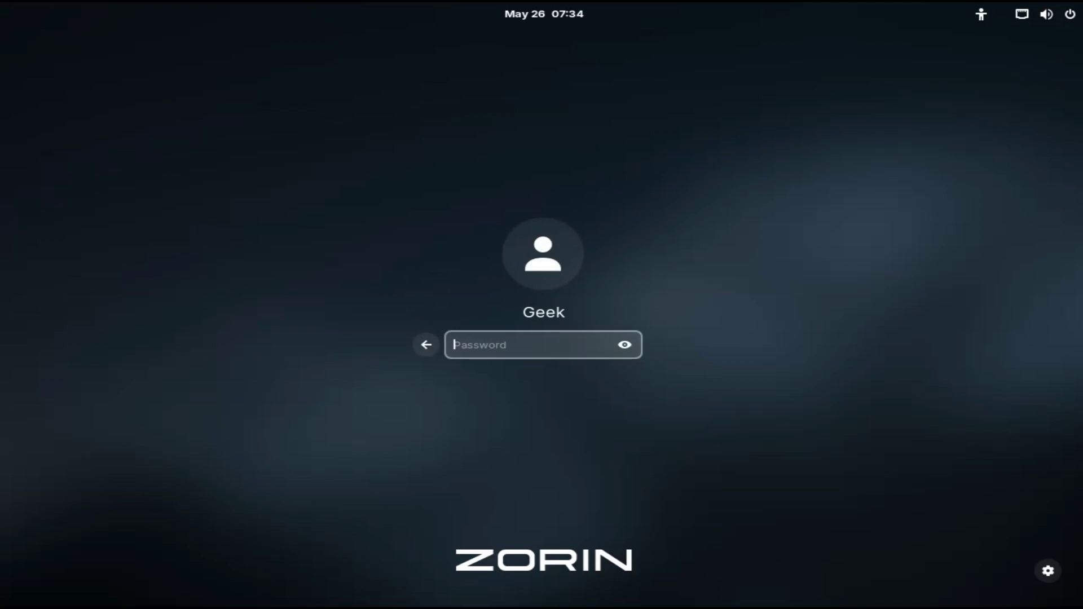
pyautogui.write('••••••••••')
pyautogui.press('Return')
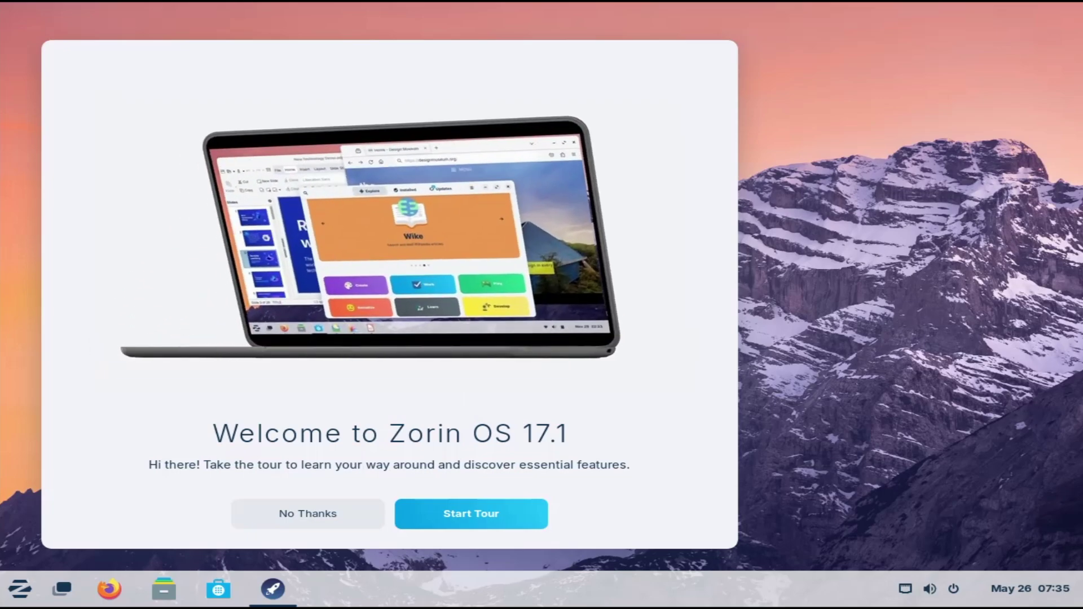
# Step: Change the screen resolution in Display Settings and decline the Welcome tour
pyautogui.rightClick(748, 185)
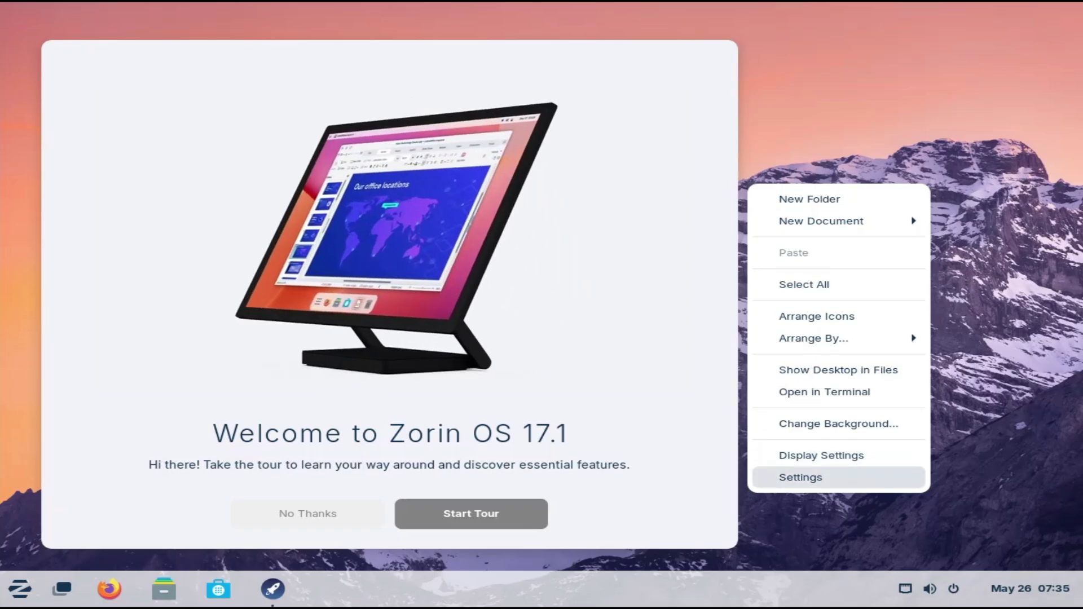
pyautogui.click(869, 455)
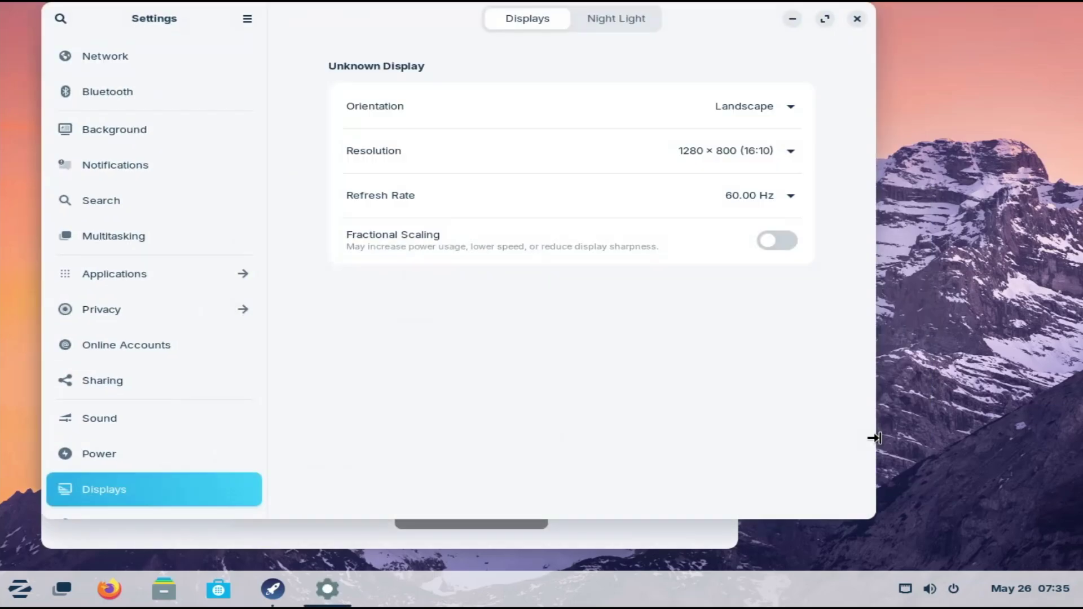
pyautogui.click(788, 151)
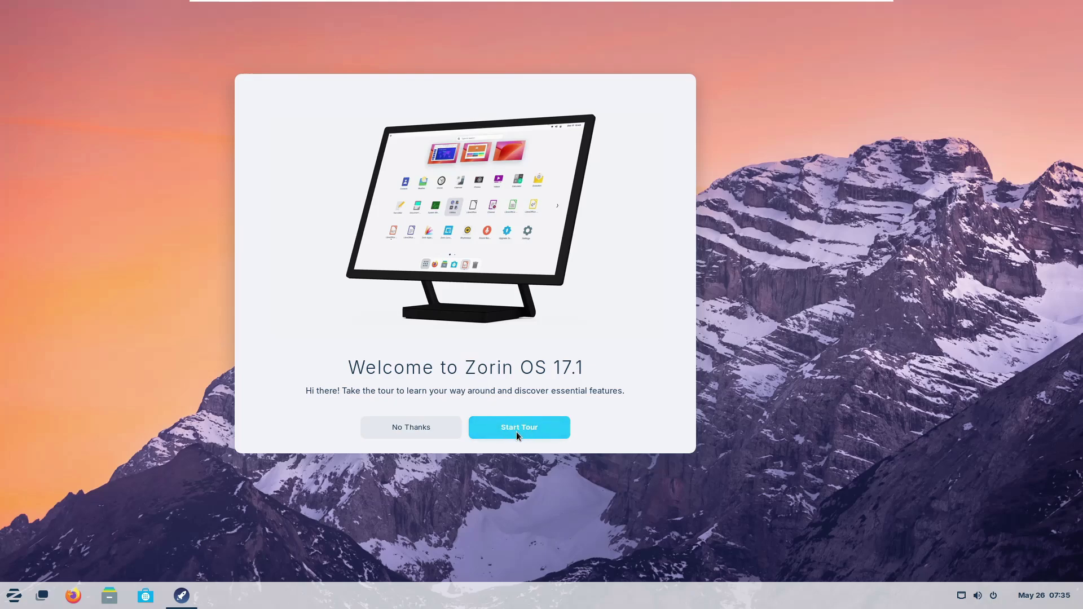
pyautogui.click(422, 429)
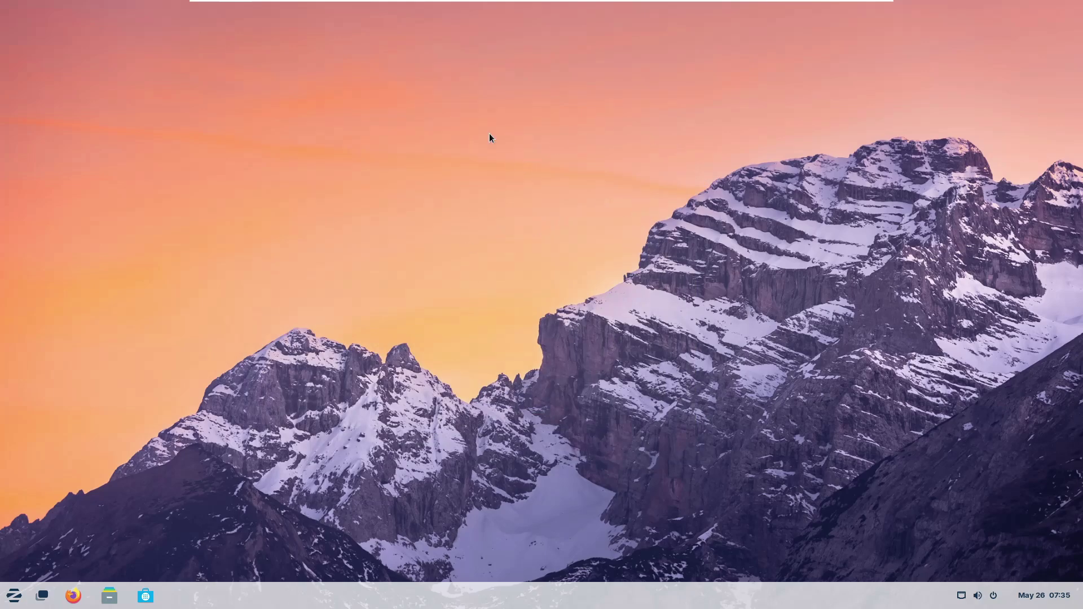
# Step: Open Settings from the desktop menu and scroll through the Background wallpaper choices
pyautogui.rightClick(491, 210)
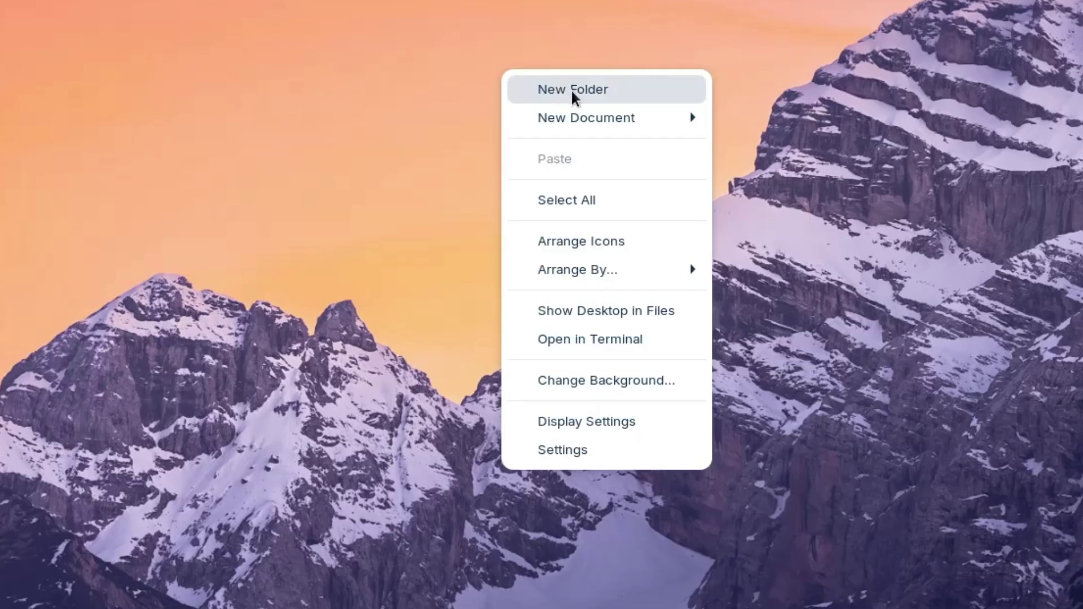
pyautogui.moveTo(571, 120)
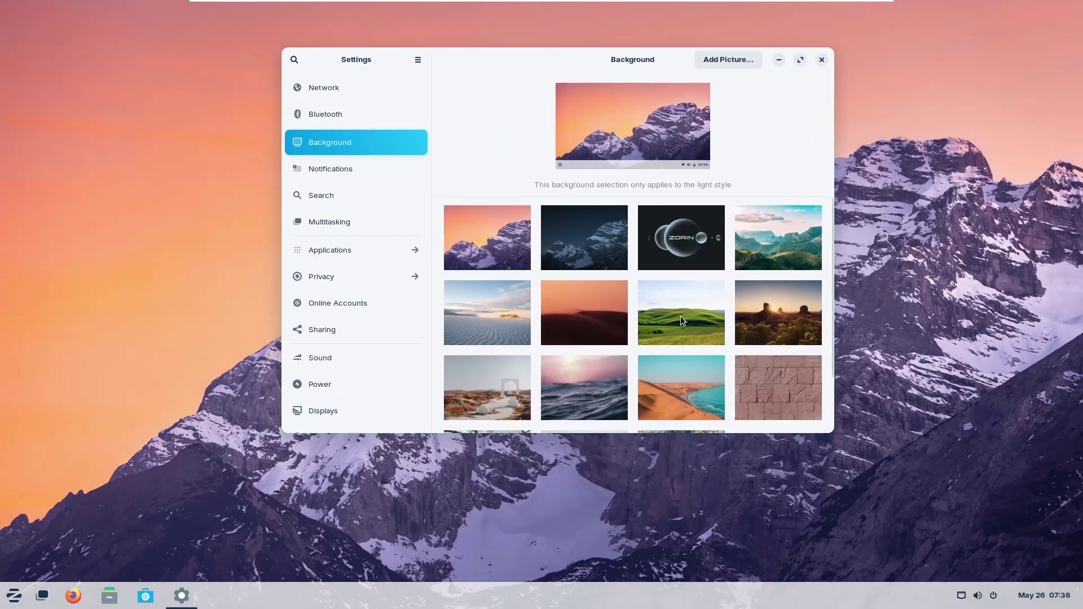
pyautogui.scroll(-2, 682, 293)
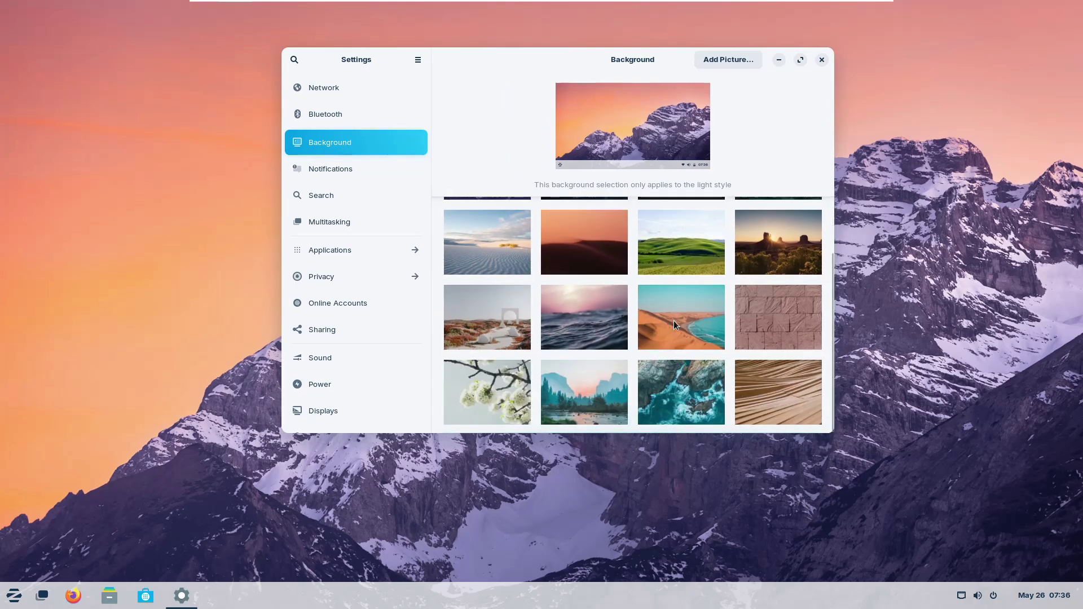
pyautogui.scroll(2, 674, 316)
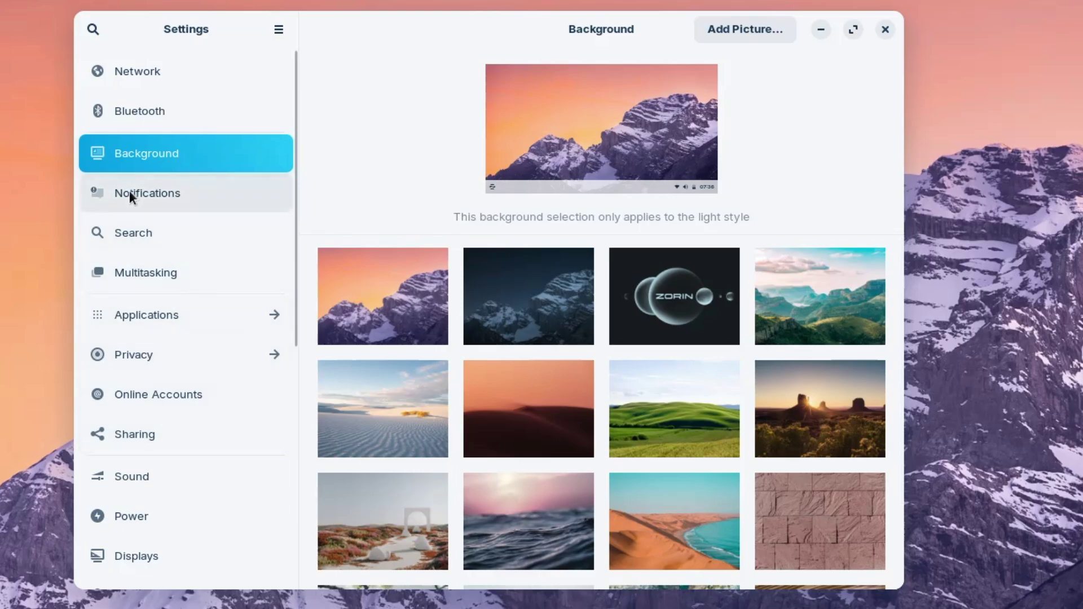
# Step: View Notifications, then the Characters, Cheese, Contacts and Disks app settings
pyautogui.click(130, 194)
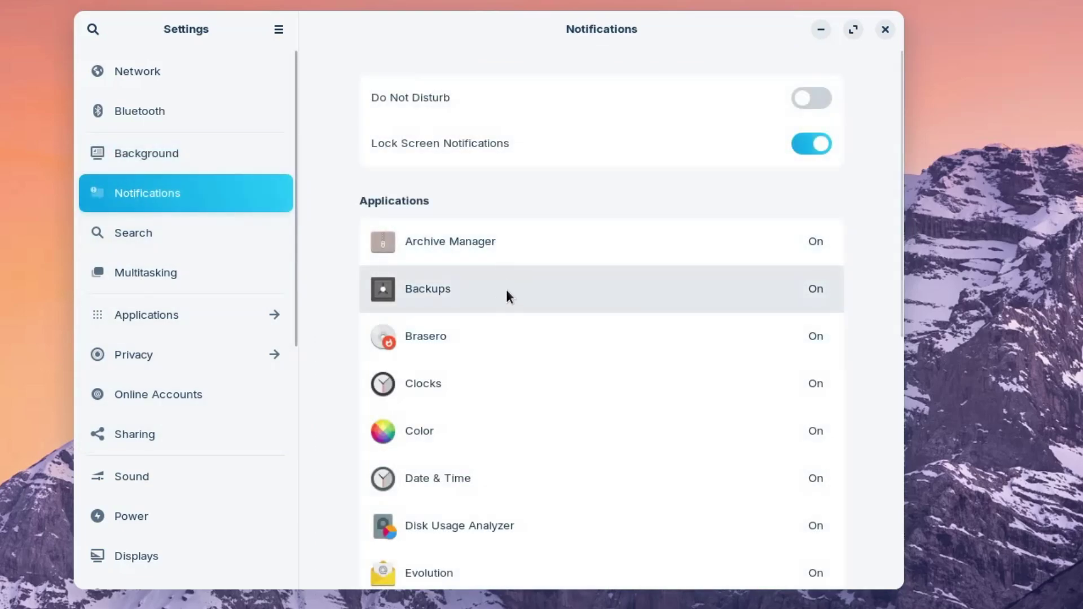
pyautogui.click(171, 319)
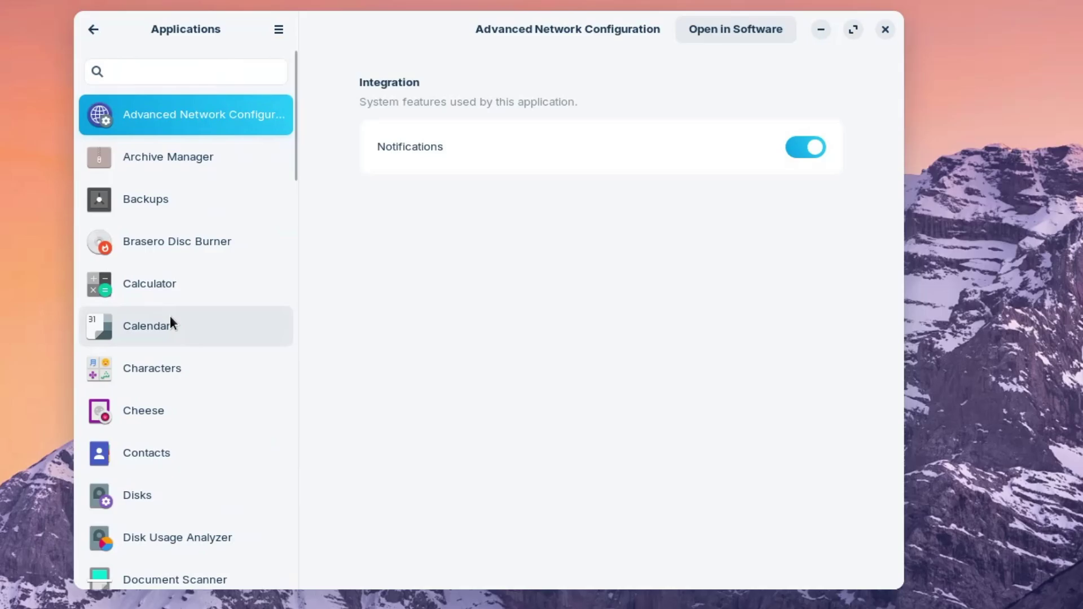
pyautogui.click(150, 370)
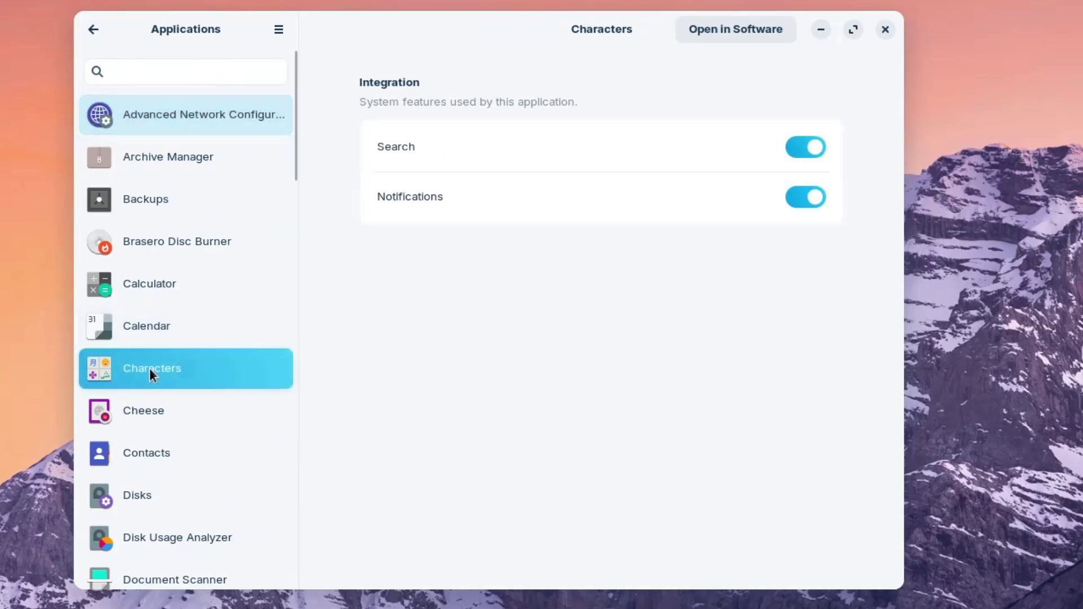
pyautogui.click(161, 415)
pyautogui.click(160, 450)
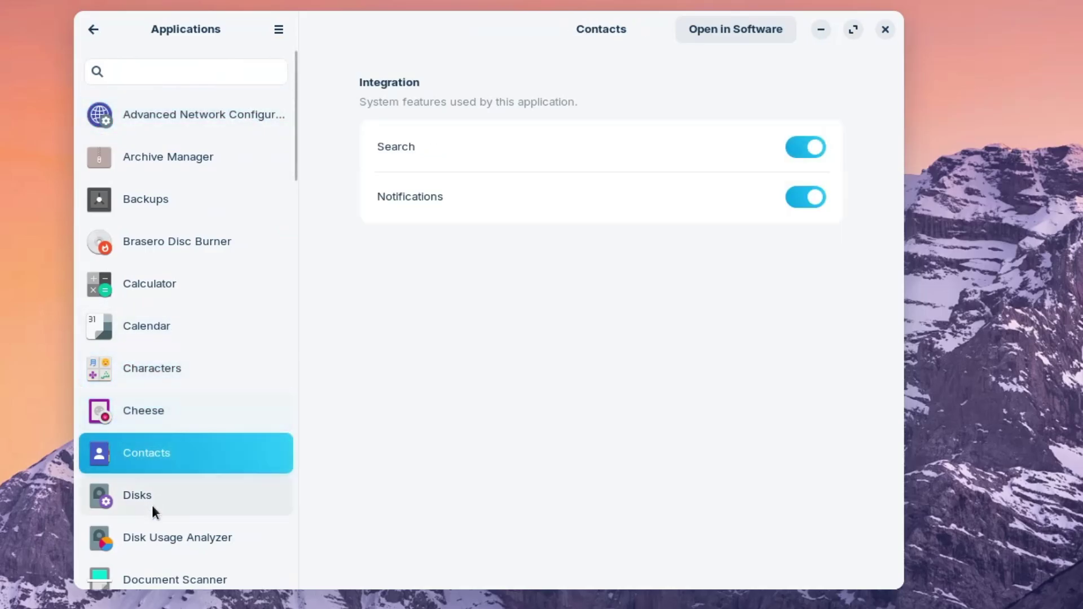
pyautogui.click(152, 507)
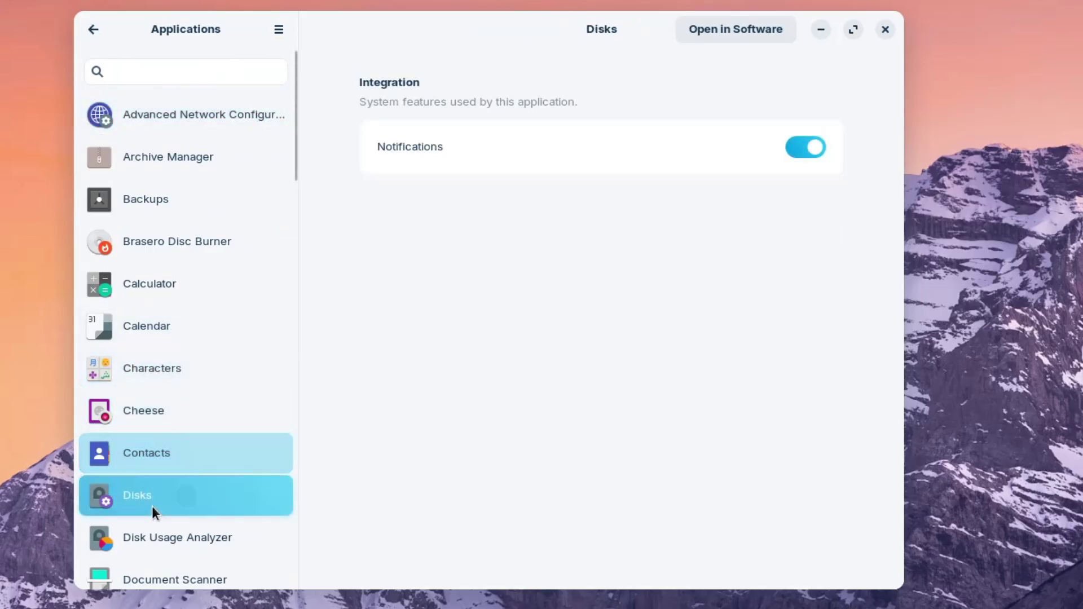
pyautogui.click(93, 30)
# Step: Browse the Privacy pages for Thunderbolt and File History & Trash
pyautogui.scroll(-3, 152, 282)
pyautogui.click(139, 233)
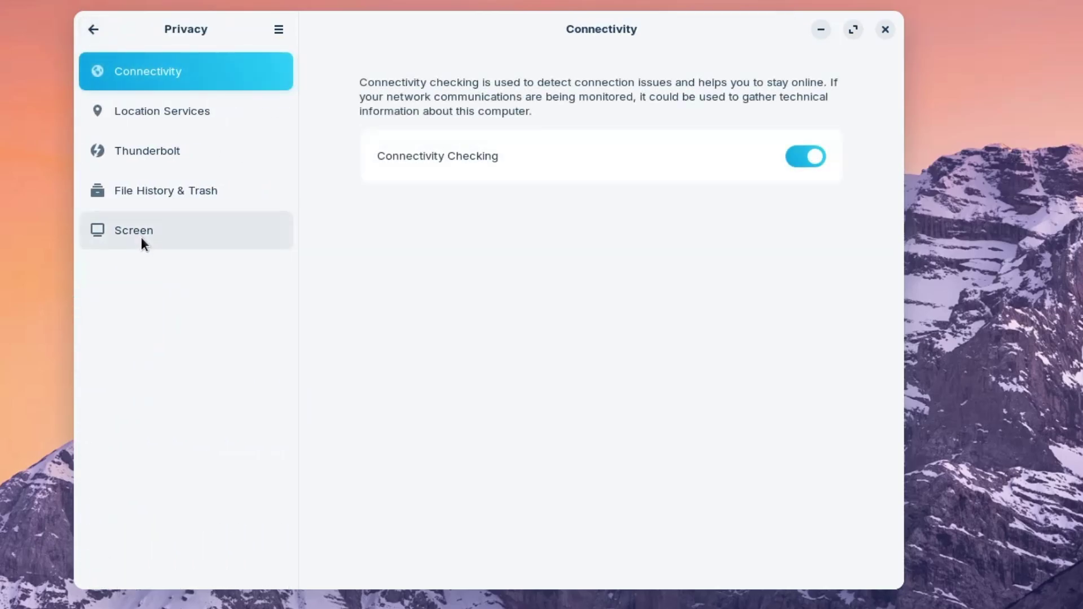
pyautogui.click(145, 151)
pyautogui.click(138, 192)
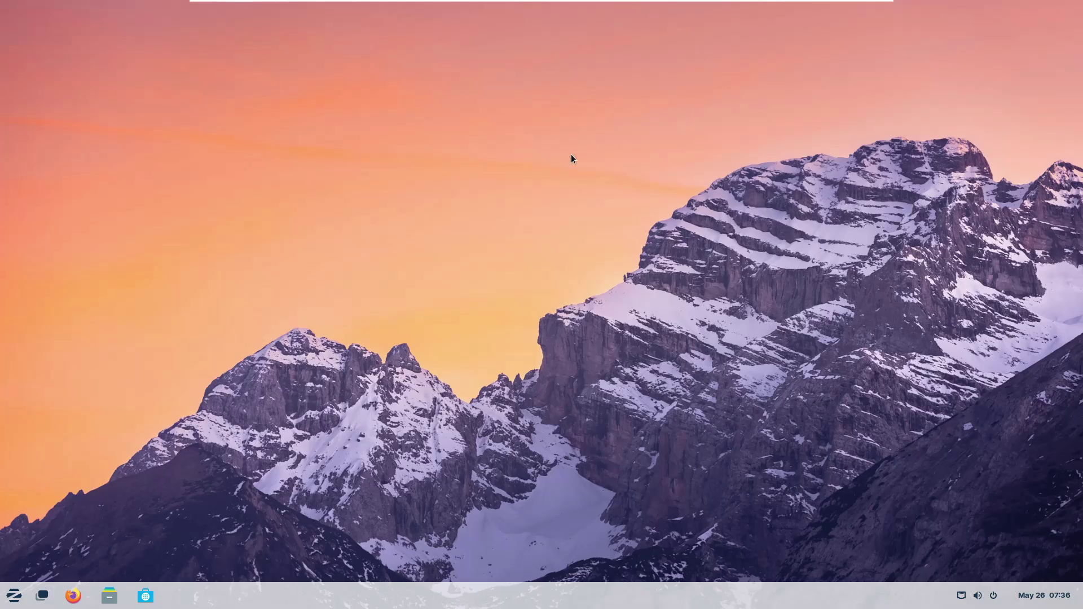
# Step: Browse the Internet, Office and Utilities categories in the Zorin menu, then close it
pyautogui.click(14, 597)
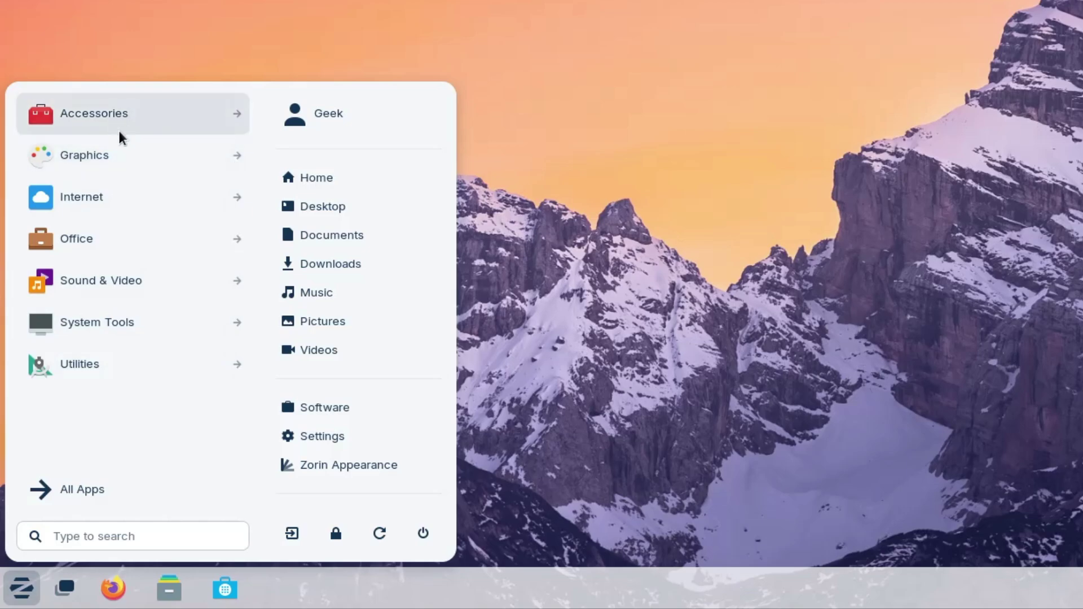
pyautogui.click(204, 197)
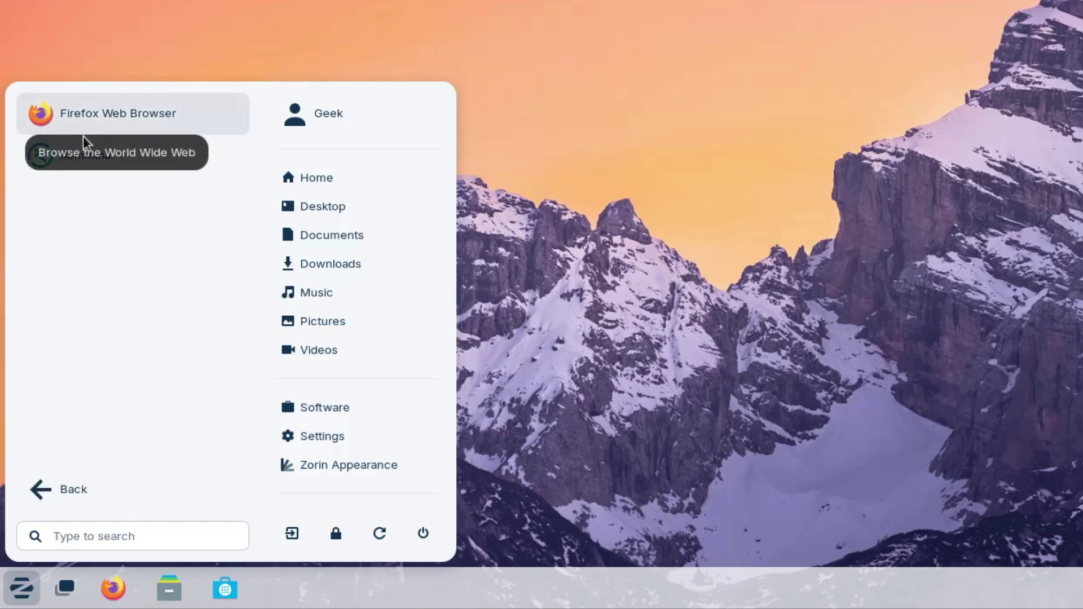
pyautogui.click(51, 493)
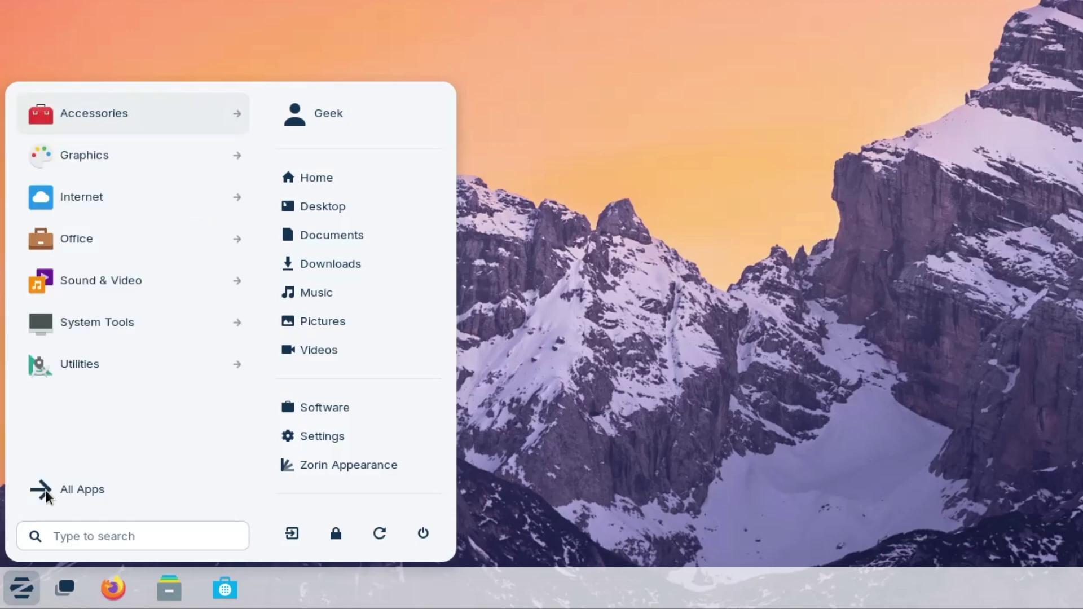
pyautogui.click(106, 238)
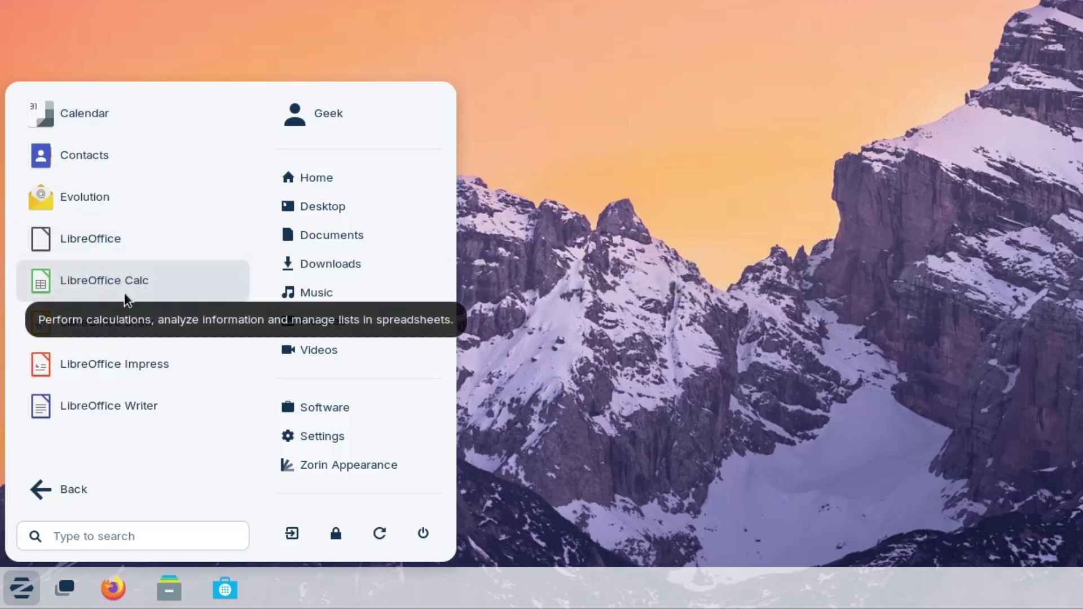
pyautogui.click(39, 491)
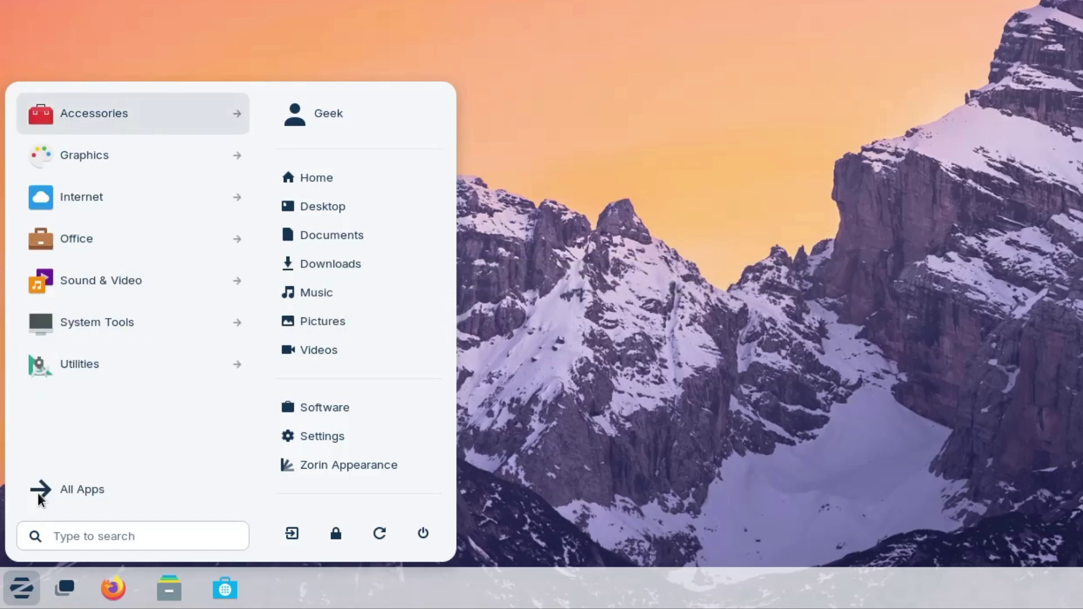
pyautogui.click(107, 371)
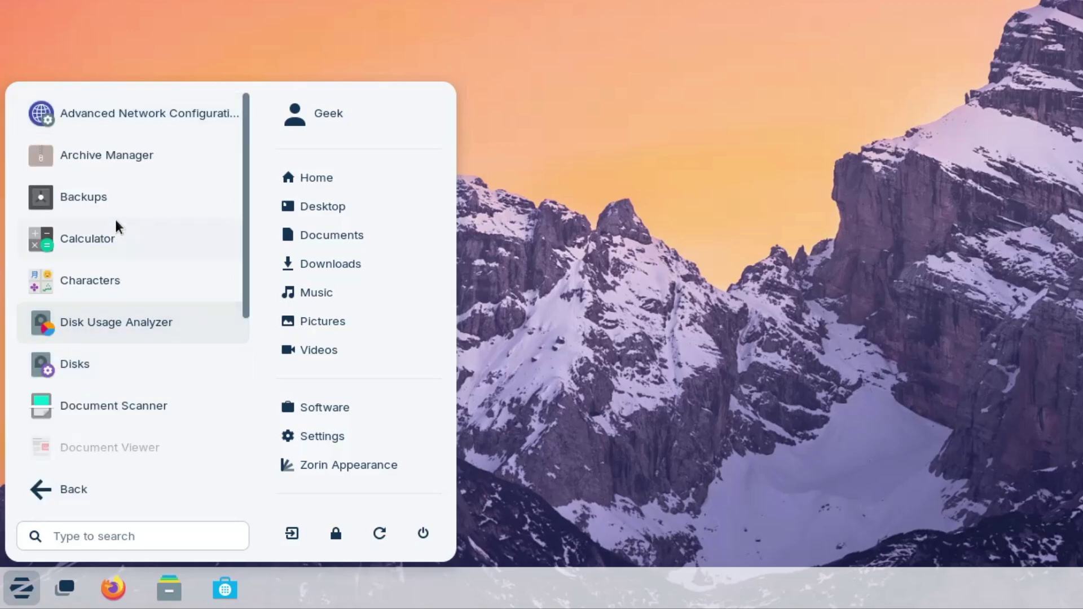
pyautogui.scroll(-2, 99, 343)
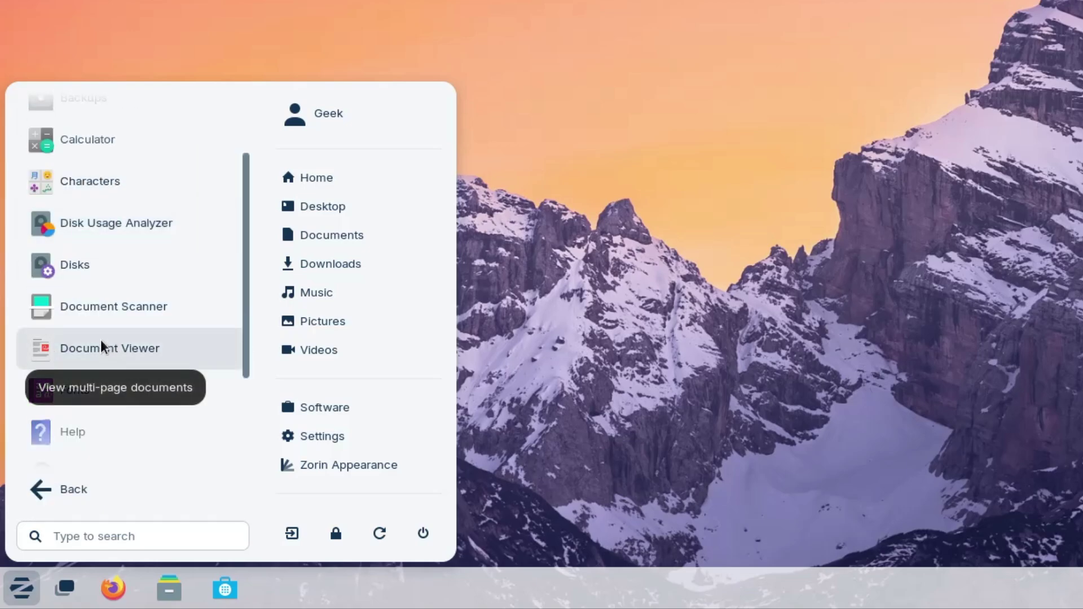
pyautogui.click(38, 490)
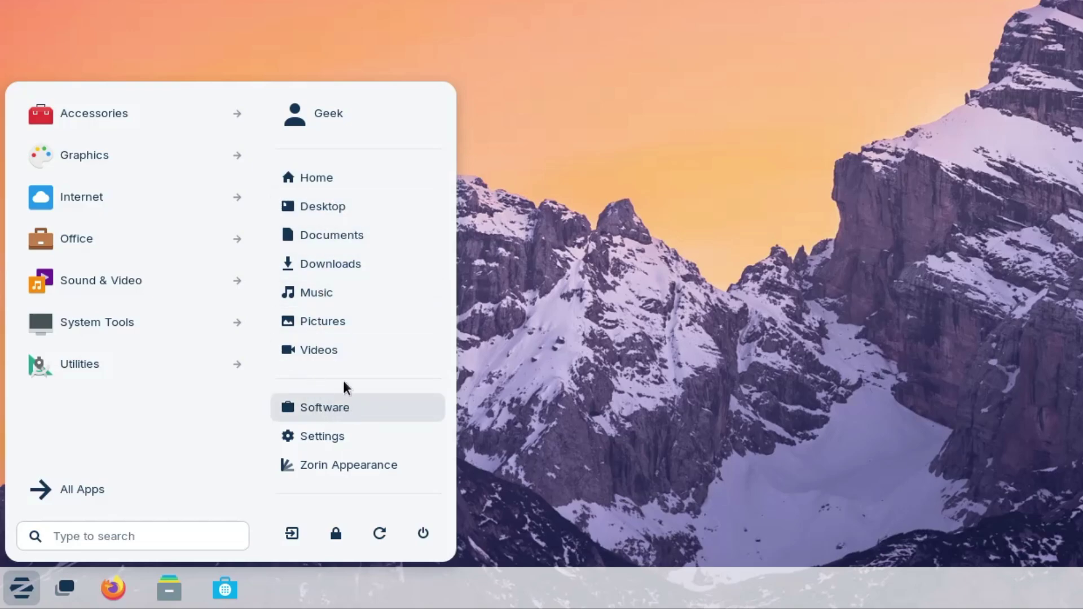
pyautogui.click(338, 349)
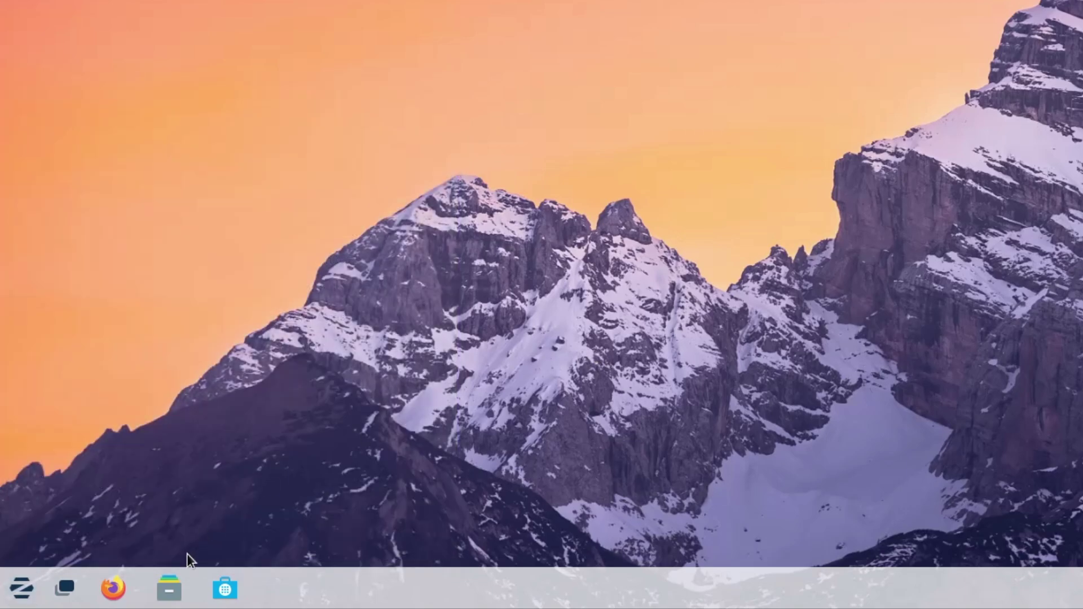
# Step: Launch GNOME Software from the taskbar and scroll down its Explore page
pyautogui.click(226, 598)
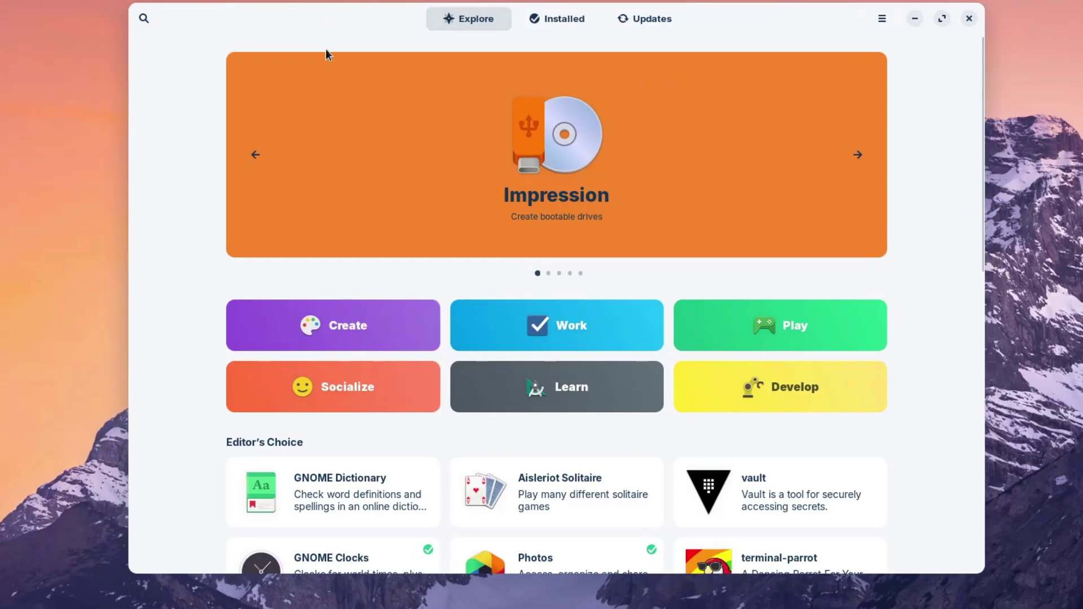
pyautogui.scroll(-4, 472, 249)
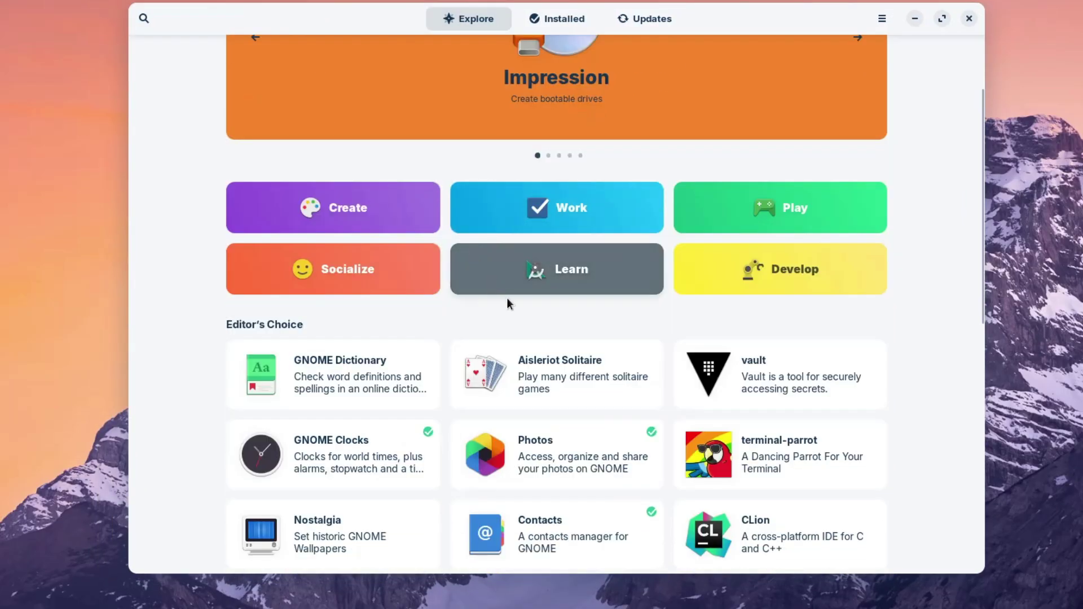
# Step: Bring up Files on the Home folder and drag its window toward the screen centre
pyautogui.click(109, 596)
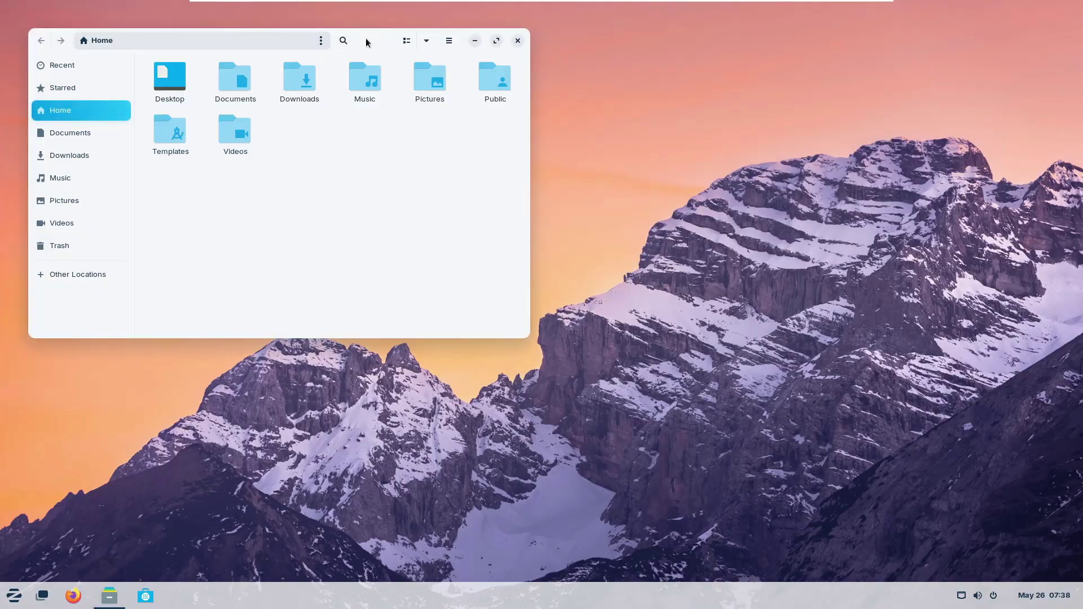
pyautogui.moveTo(366, 38); pyautogui.dragTo(643, 118)
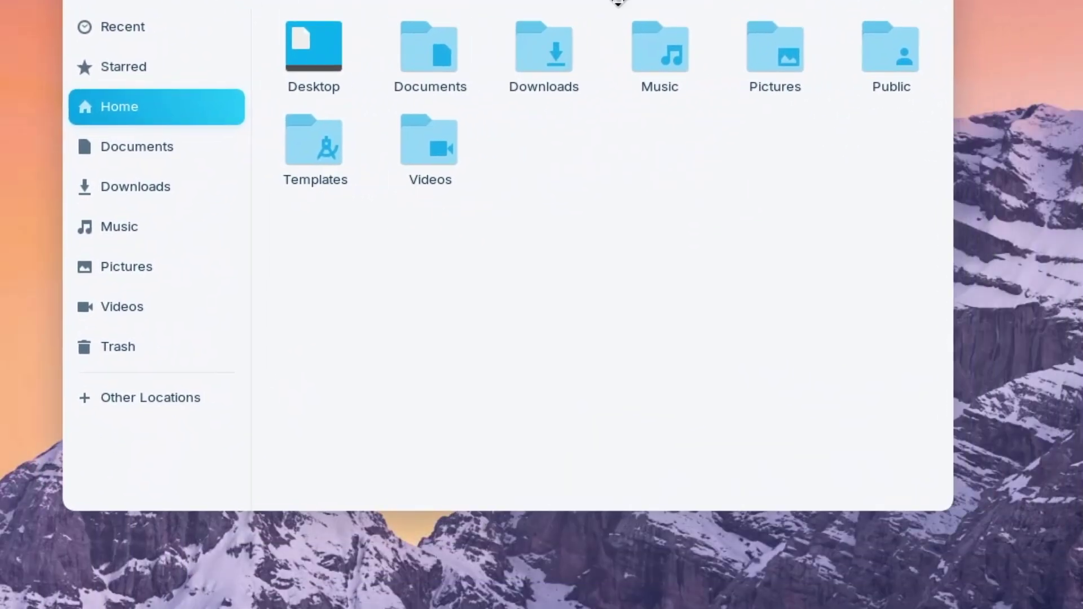
pyautogui.moveTo(618, 2); pyautogui.dragTo(580, 107)
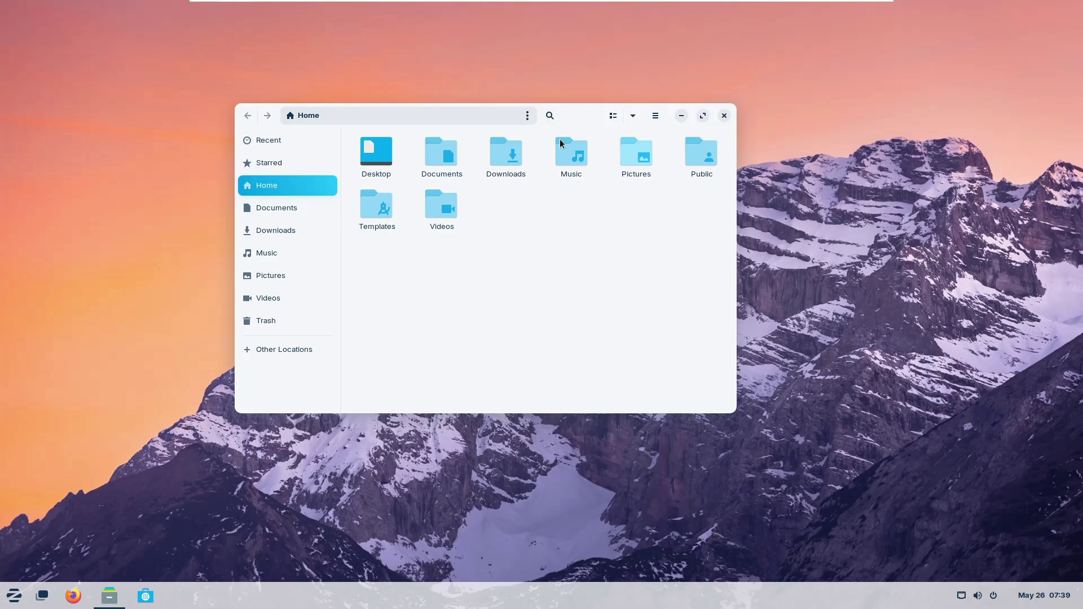
# Step: Launch Zorin Appearance from the application menu, centre its window, and close the Files window
pyautogui.click(14, 596)
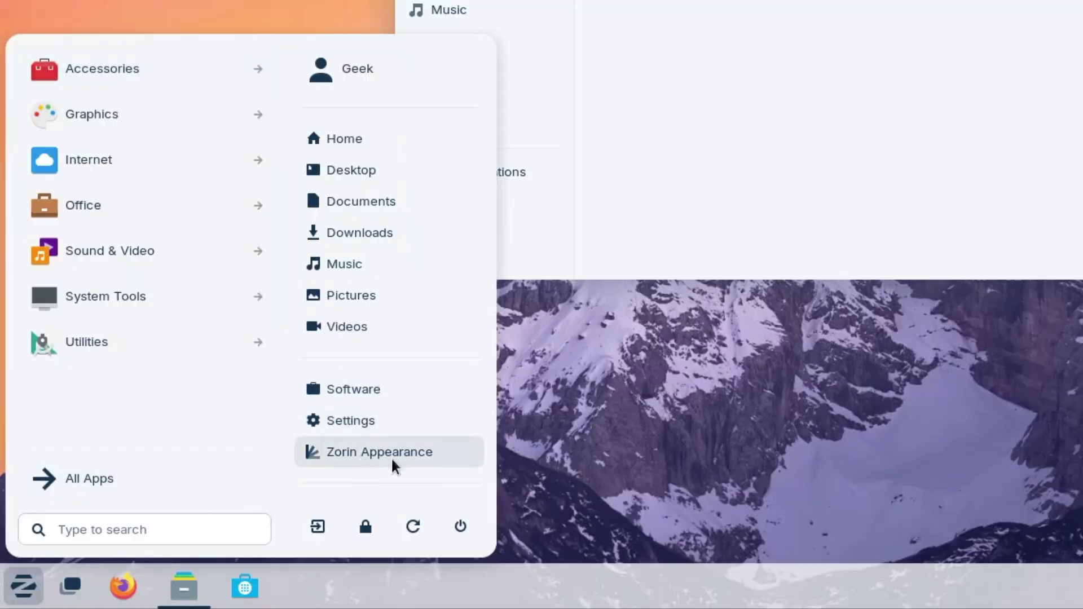
pyautogui.click(379, 454)
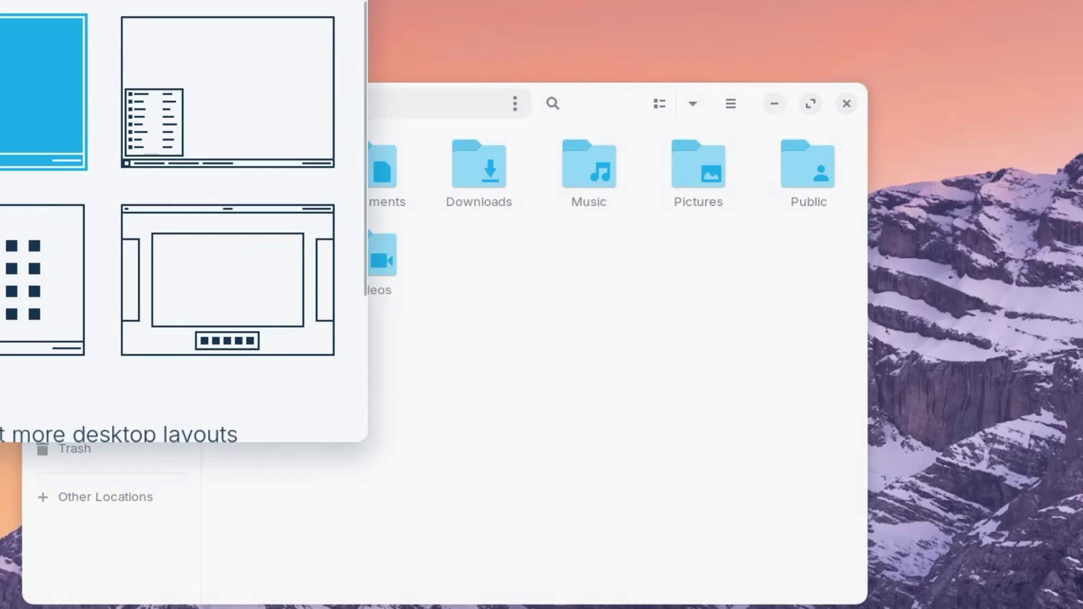
pyautogui.moveTo(490, 0); pyautogui.dragTo(994, 0)
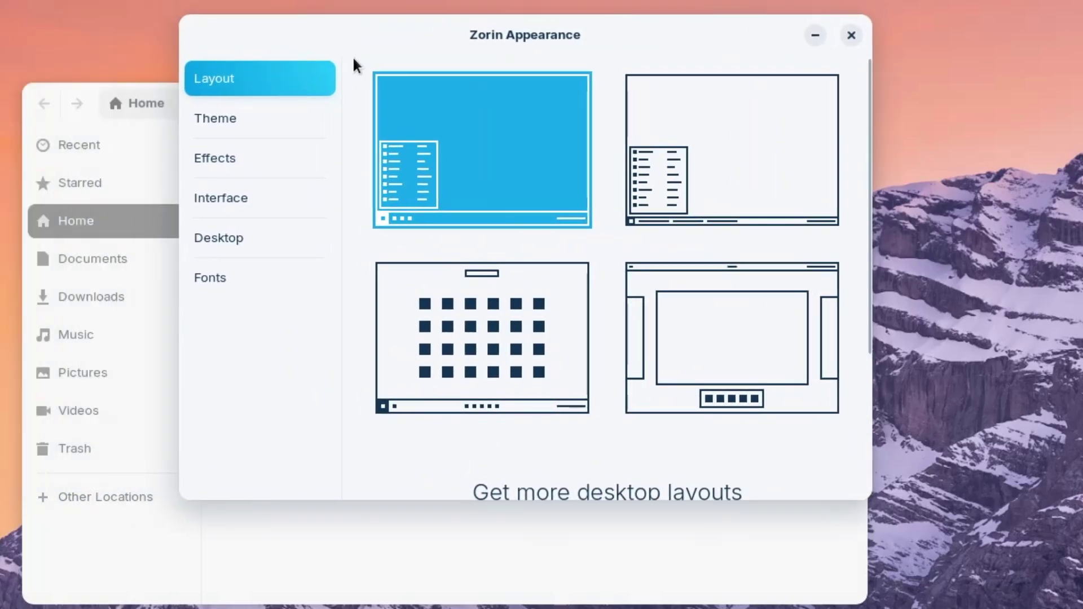
pyautogui.click(284, 585)
pyautogui.click(841, 110)
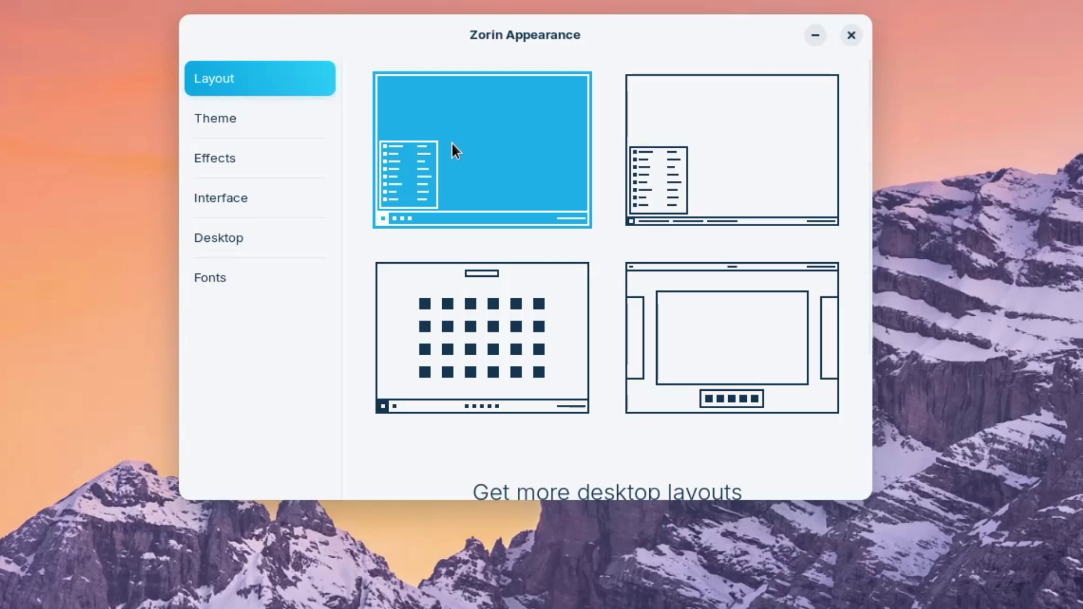
# Step: Apply the second and third desktop layouts, checking each one's application menu
pyautogui.click(669, 173)
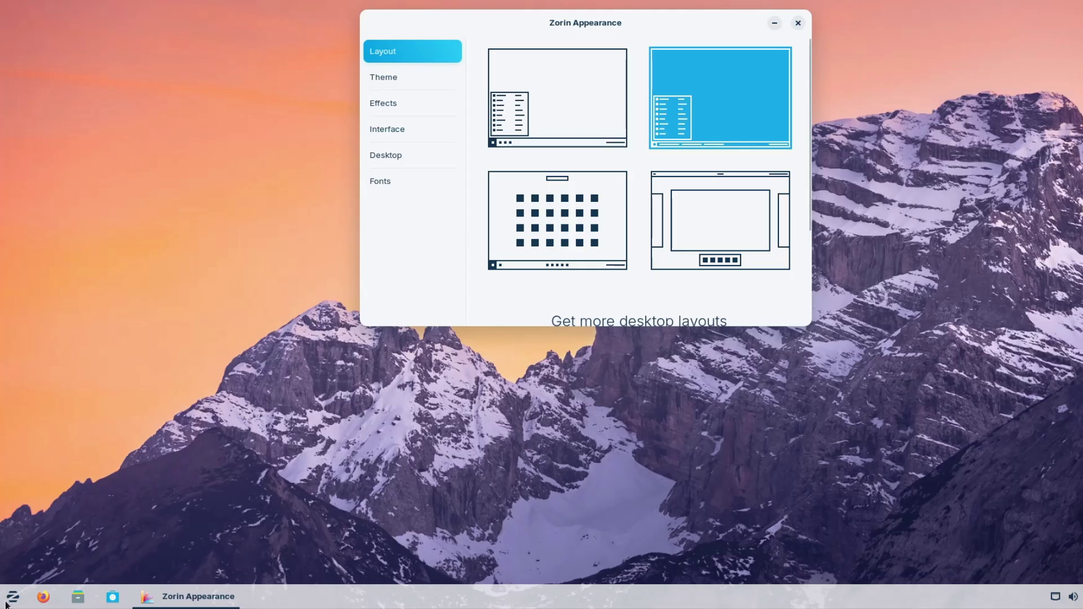
pyautogui.click(12, 597)
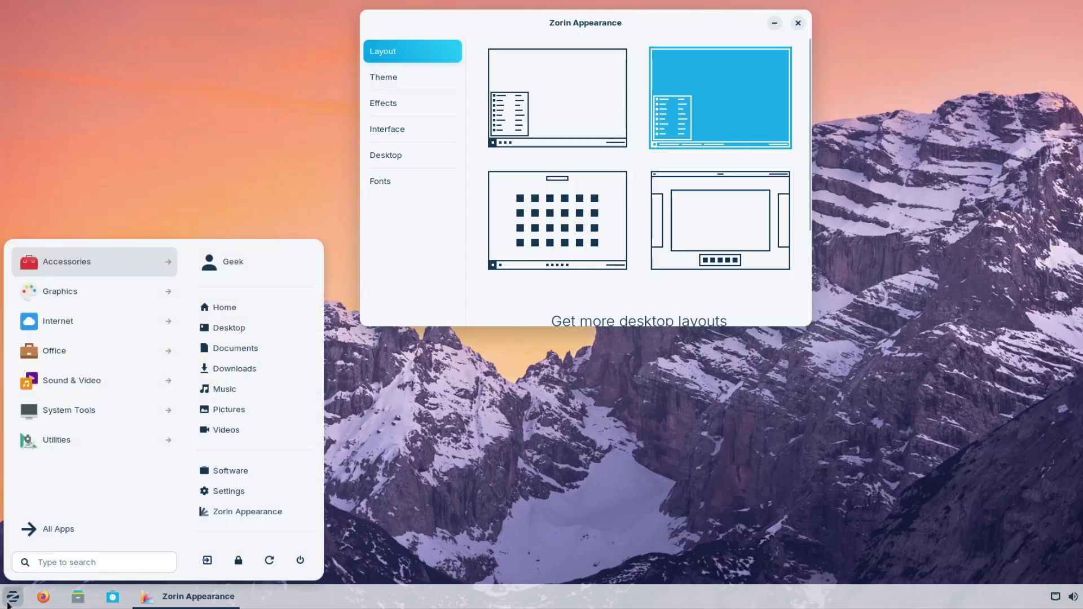
pyautogui.click(11, 601)
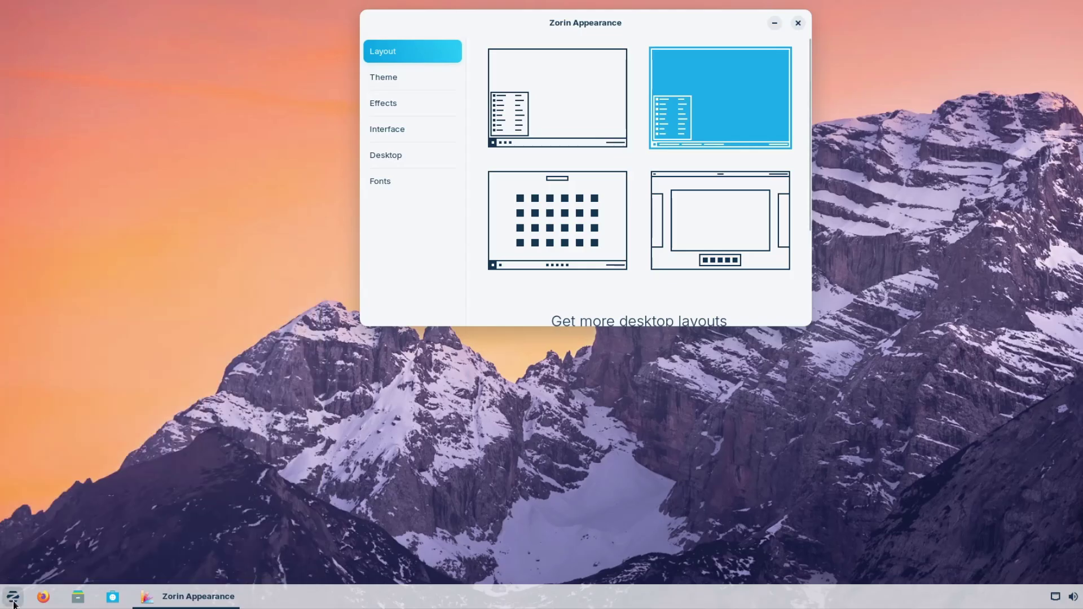
pyautogui.click(557, 233)
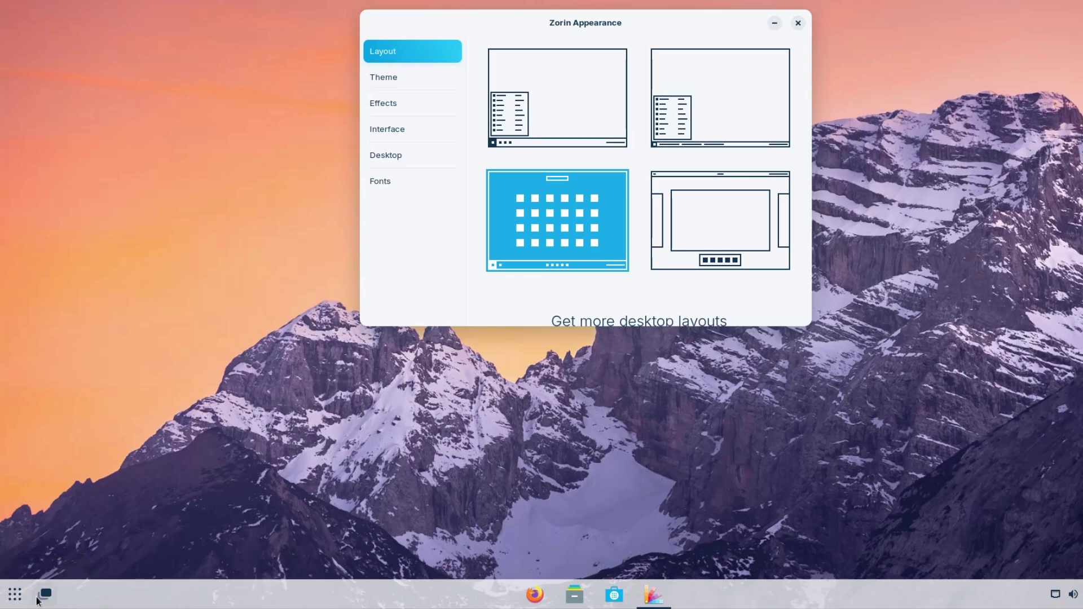
pyautogui.click(15, 597)
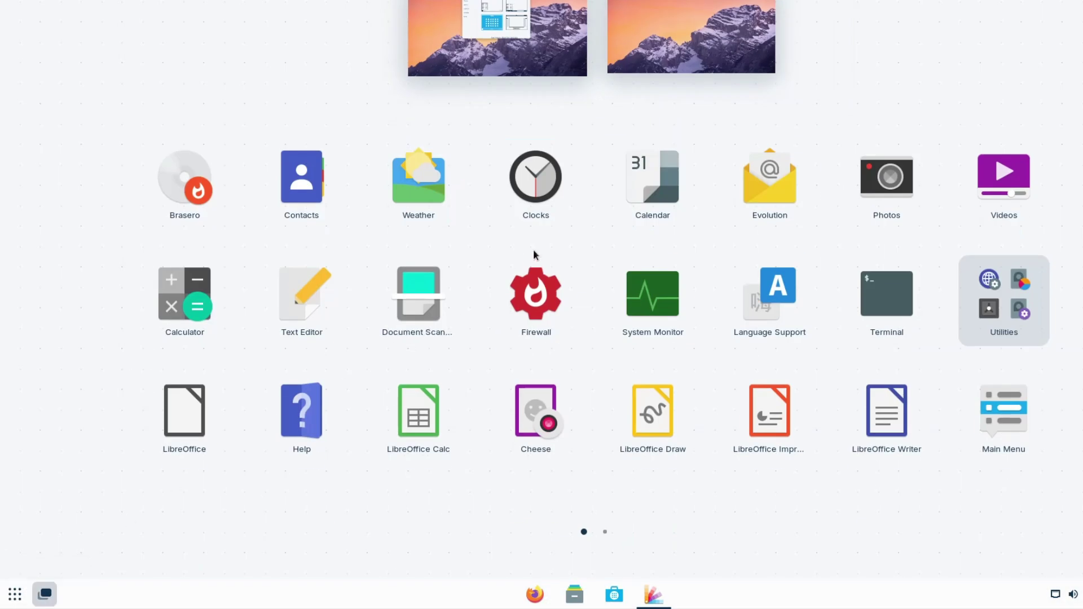
pyautogui.scroll(-1, 587, 263)
pyautogui.scroll(1, 603, 272)
pyautogui.click(19, 599)
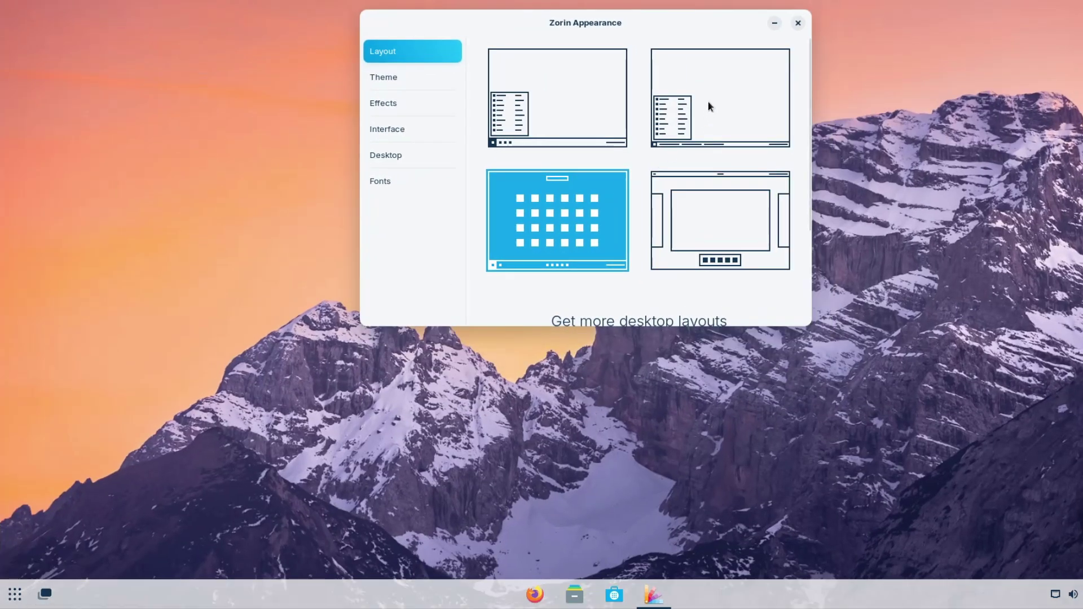
# Step: Try the fourth desktop layout, then switch back to the first layout
pyautogui.click(694, 213)
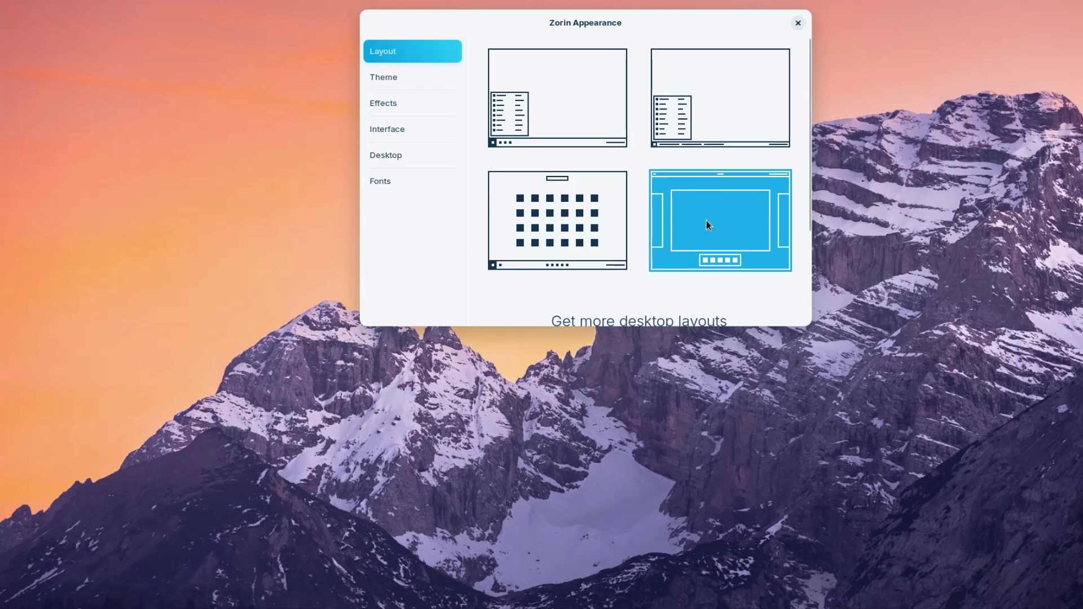
pyautogui.scroll(-3, 706, 221)
pyautogui.scroll(-2, 706, 222)
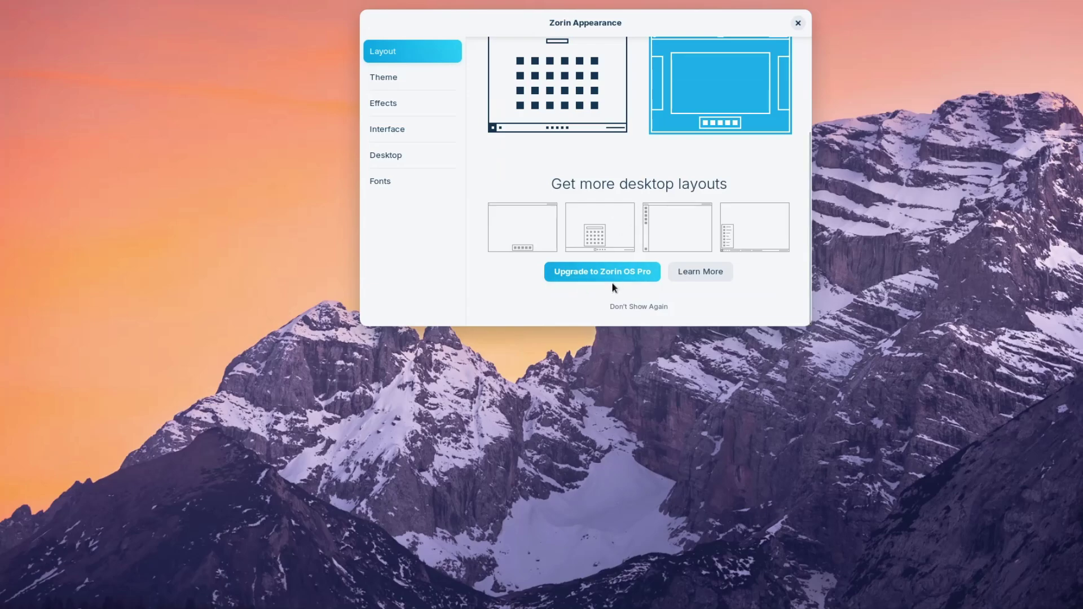
pyautogui.scroll(5, 621, 273)
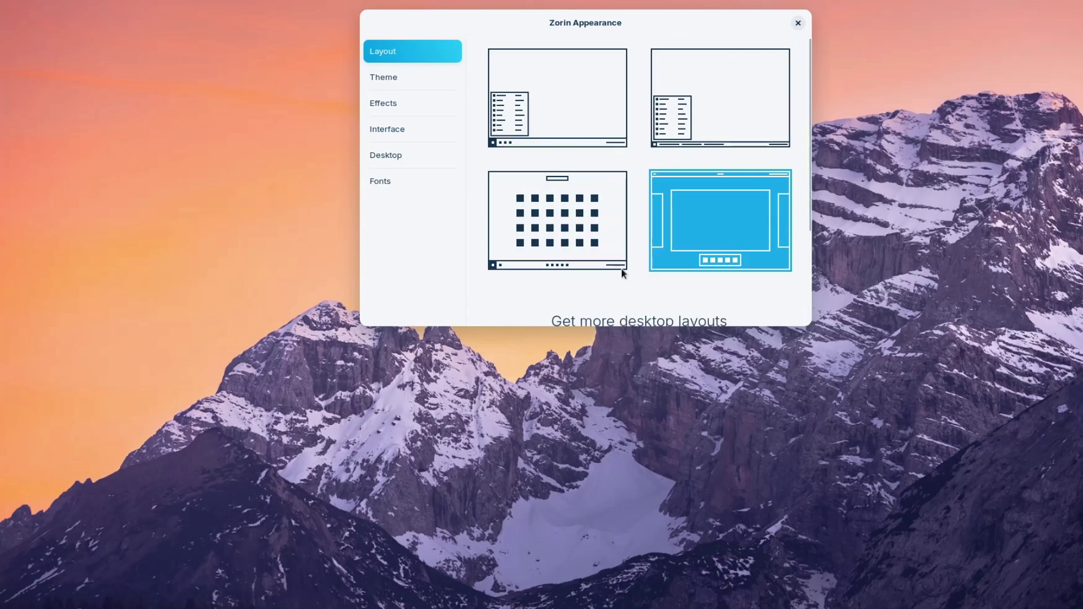
pyautogui.click(560, 106)
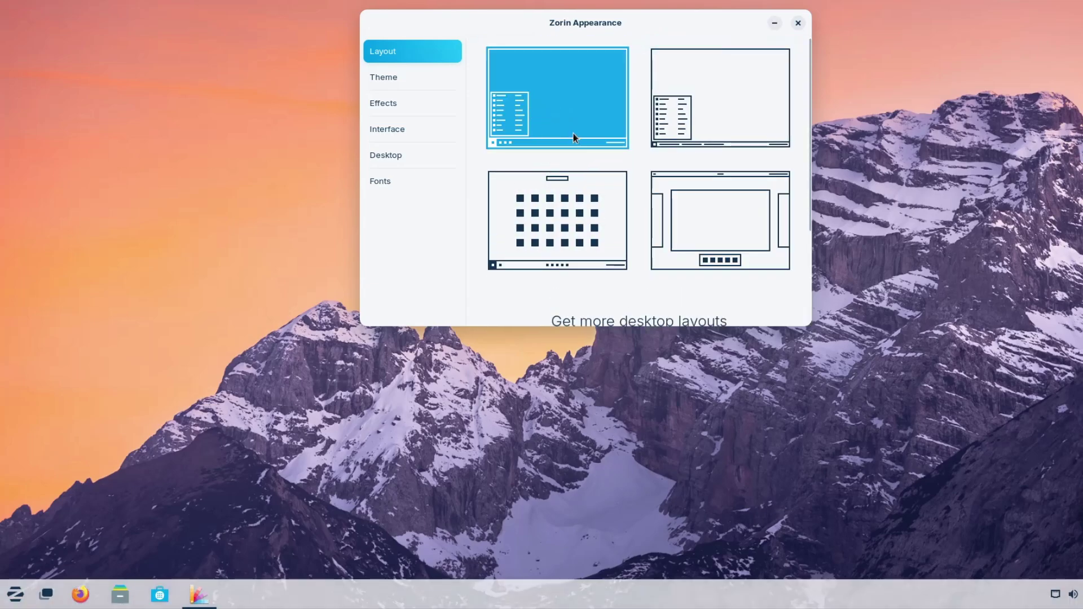
# Step: Set the Theme background to dark, then drag the window to preview the Effects page's Jelly Mode wobble
pyautogui.click(393, 79)
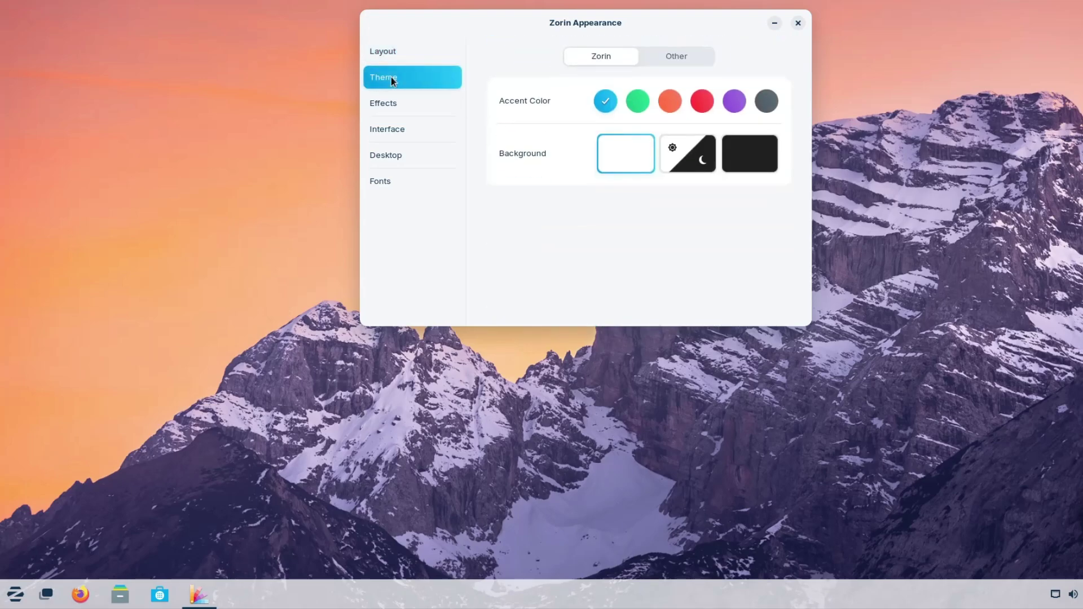
pyautogui.click(681, 163)
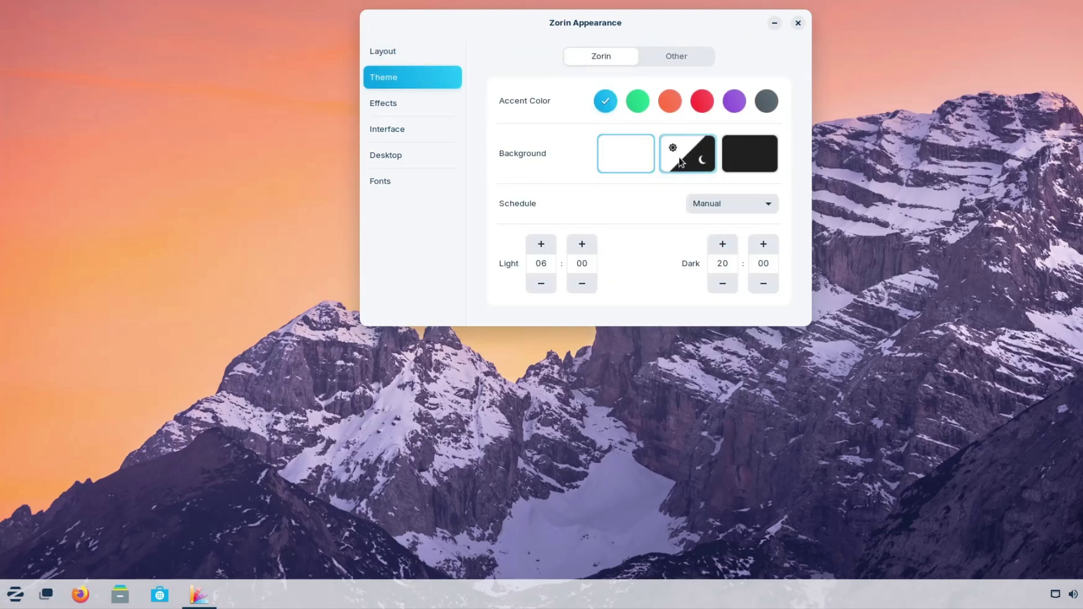
pyautogui.click(727, 161)
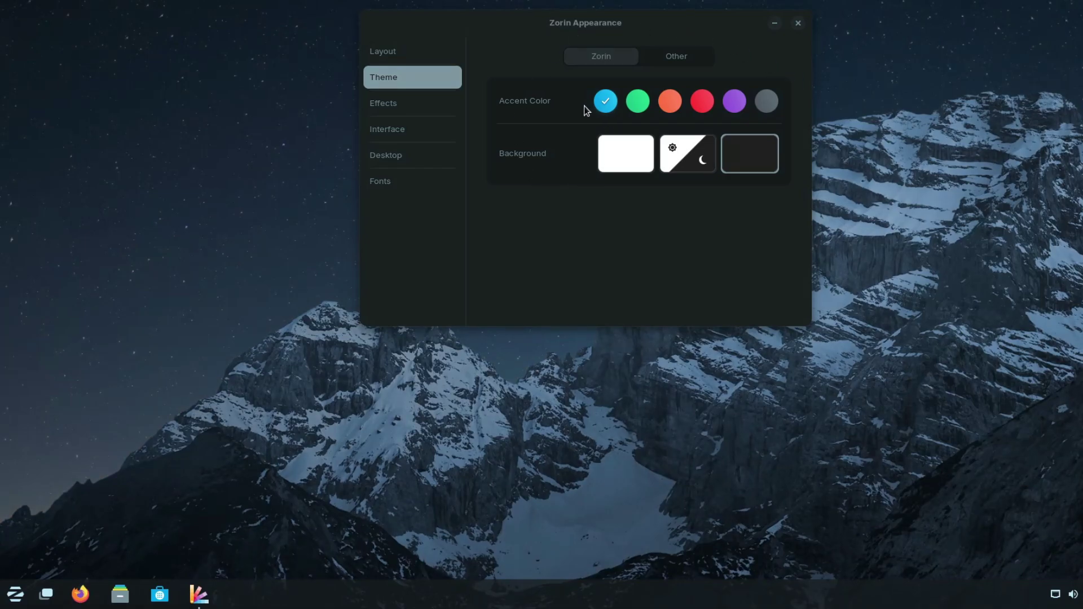
pyautogui.click(398, 105)
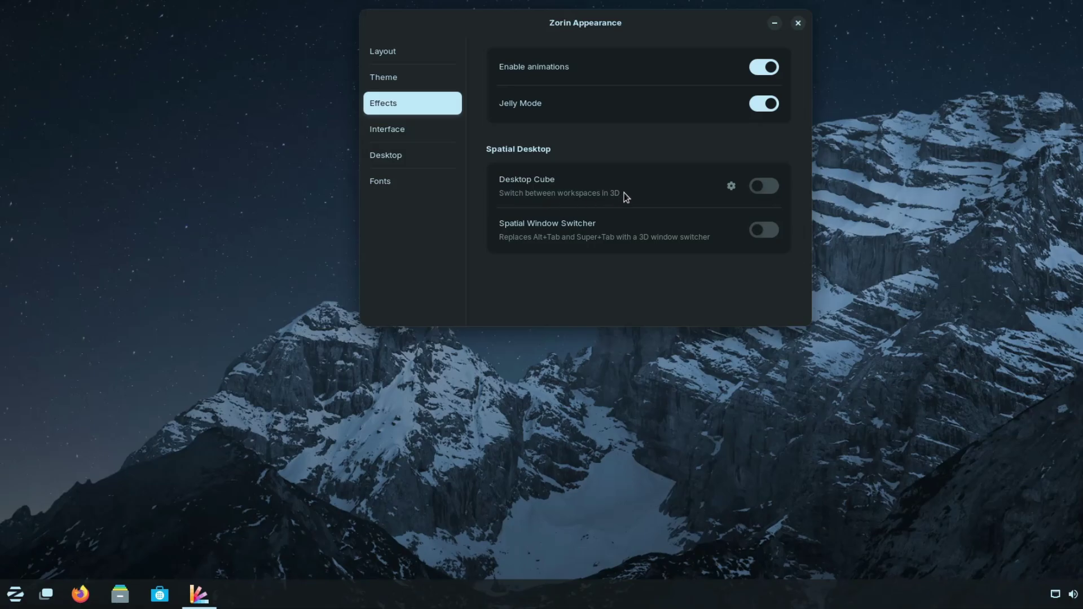
pyautogui.moveTo(650, 27); pyautogui.dragTo(641, 94)
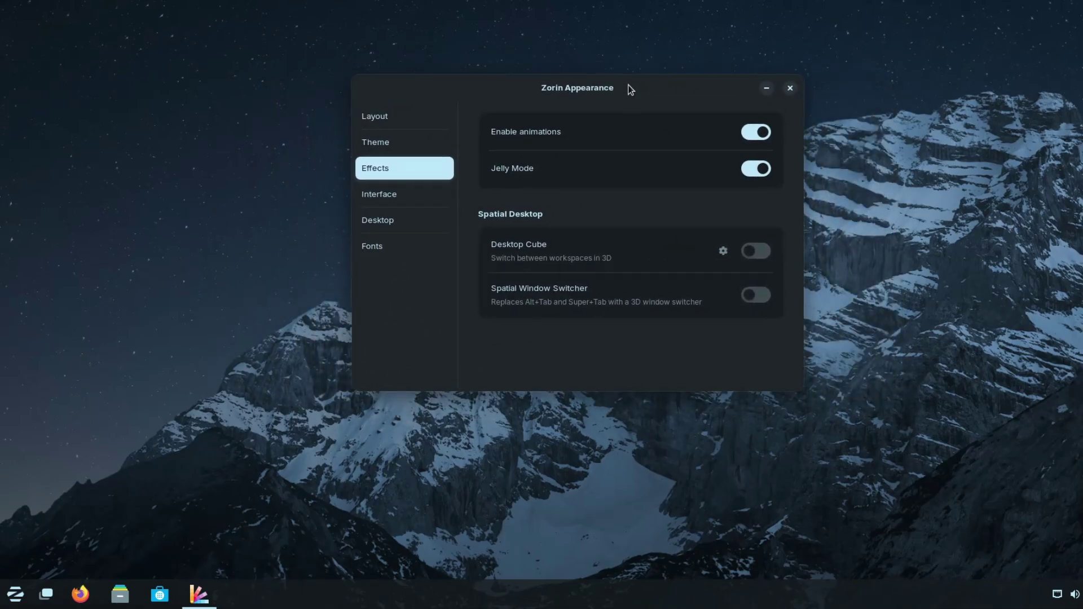
# Step: In Interface's Desktop settings, tick Trash and Mounted Volumes so they appear on the desktop
pyautogui.click(434, 194)
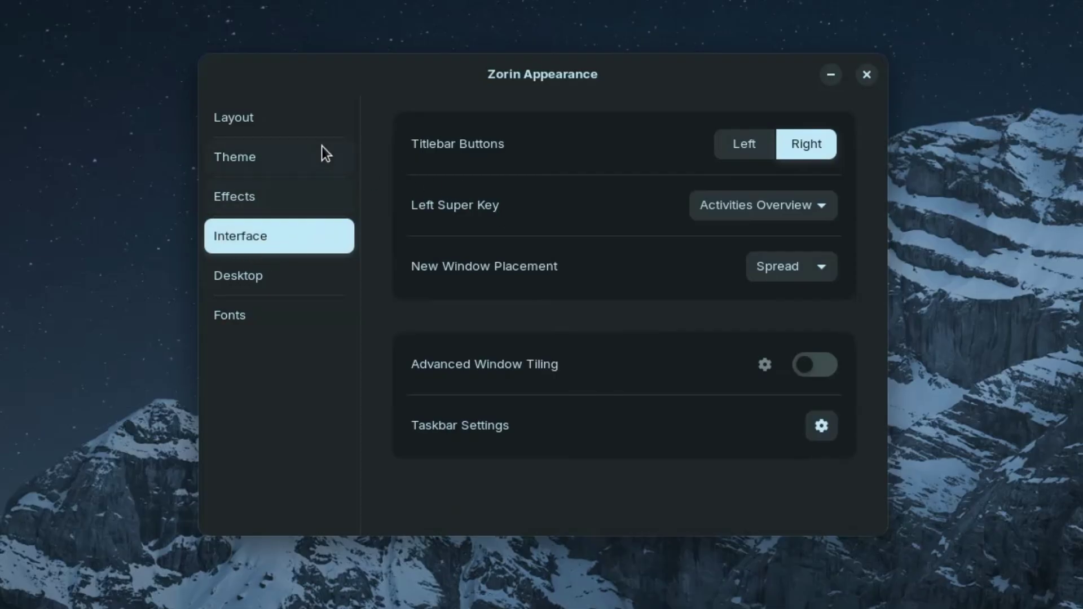
pyautogui.click(262, 275)
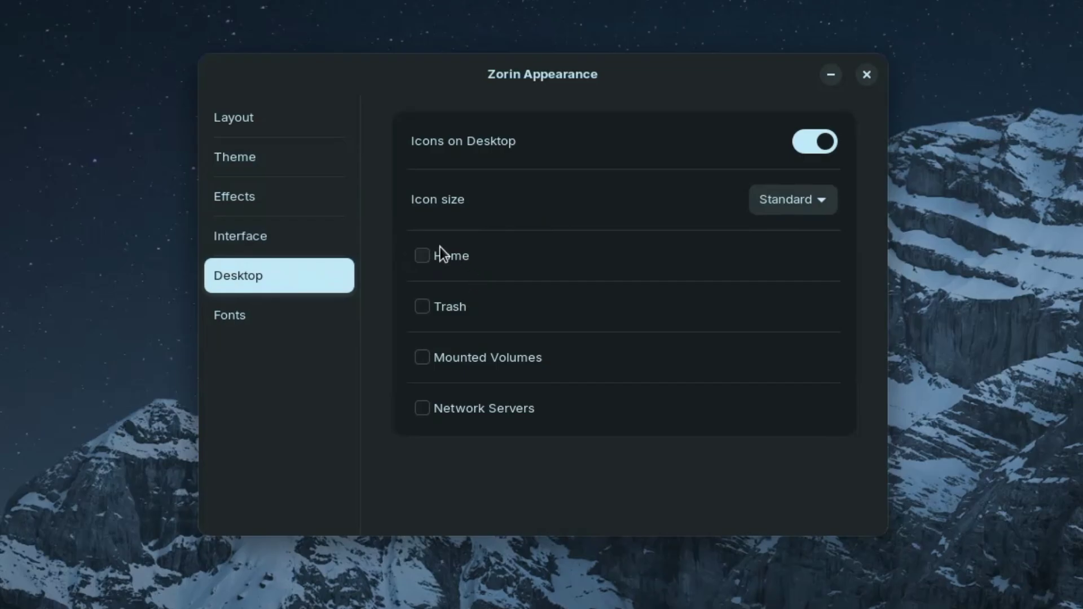
pyautogui.click(420, 304)
pyautogui.click(429, 358)
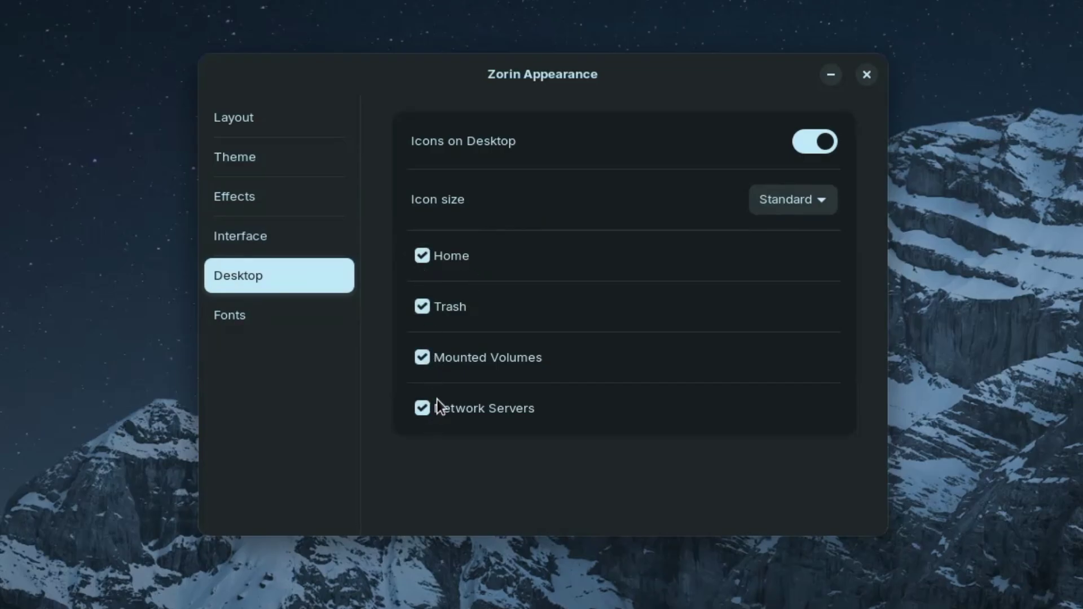